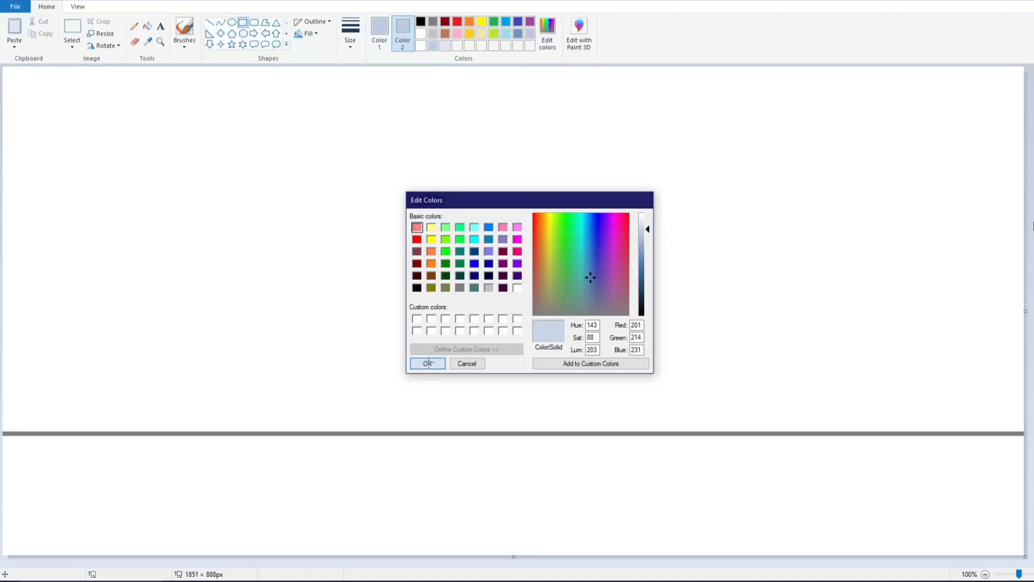
# - Draw a pale blue (201, 214, 231) building body on the grey ground line, about 367 × 397 px, then narrow and reposition it slightly
pyautogui.click(427, 363)
pyautogui.moveTo(395, 210); pyautogui.dragTo(599, 429)
pyautogui.click(389, 35)
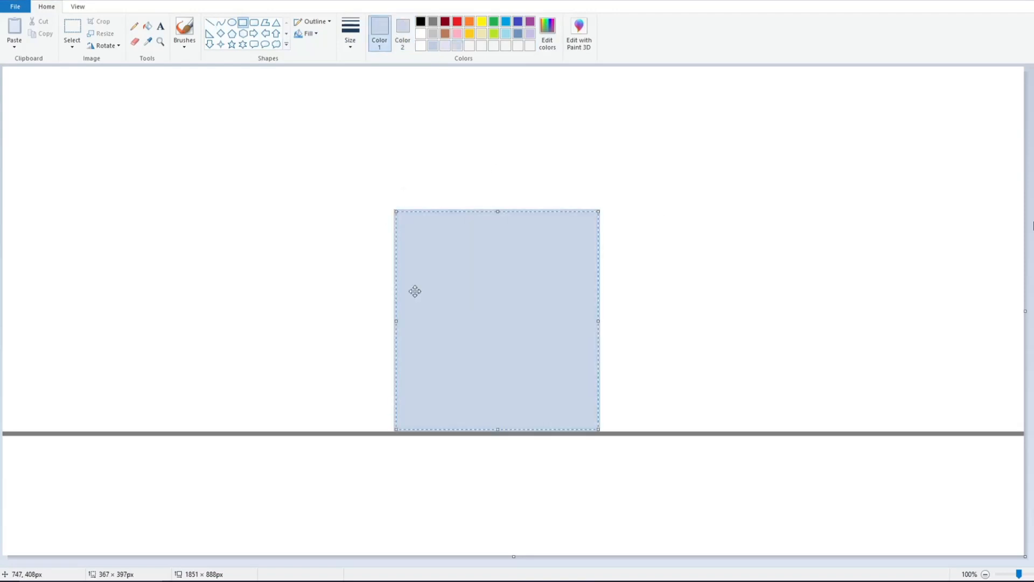
pyautogui.moveTo(397, 320); pyautogui.dragTo(416, 321)
pyautogui.moveTo(514, 333); pyautogui.dragTo(505, 332)
pyautogui.click(349, 327)
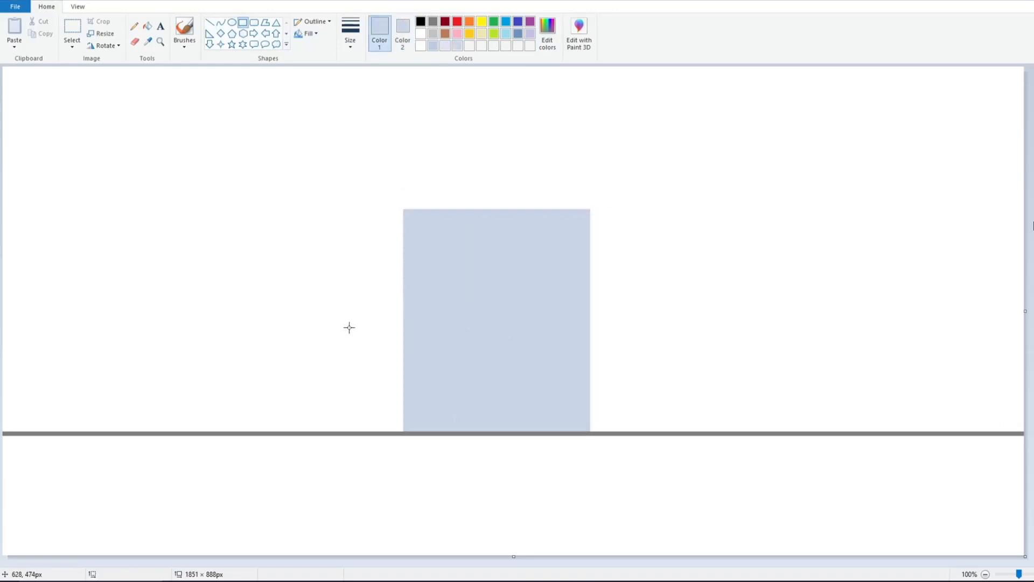
# - Mix a dark navy for outline and fill and draw a roof band, initially about 343 × 61 px, fitted across the building's upper edge
pyautogui.click(547, 35)
pyautogui.click(643, 283)
pyautogui.click(489, 263)
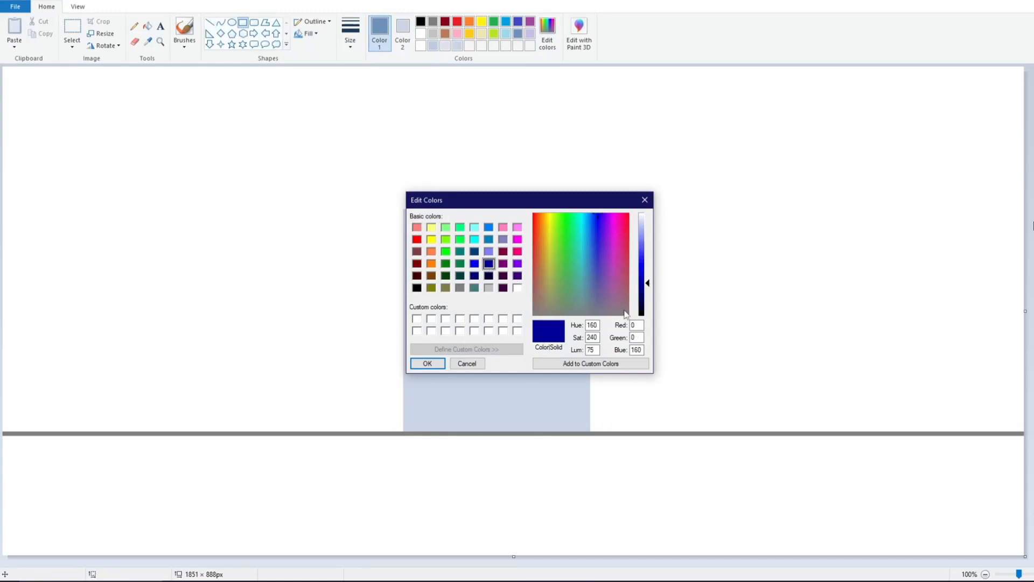
pyautogui.click(434, 368)
pyautogui.click(402, 35)
pyautogui.click(469, 46)
pyautogui.moveTo(399, 191); pyautogui.dragTo(590, 226)
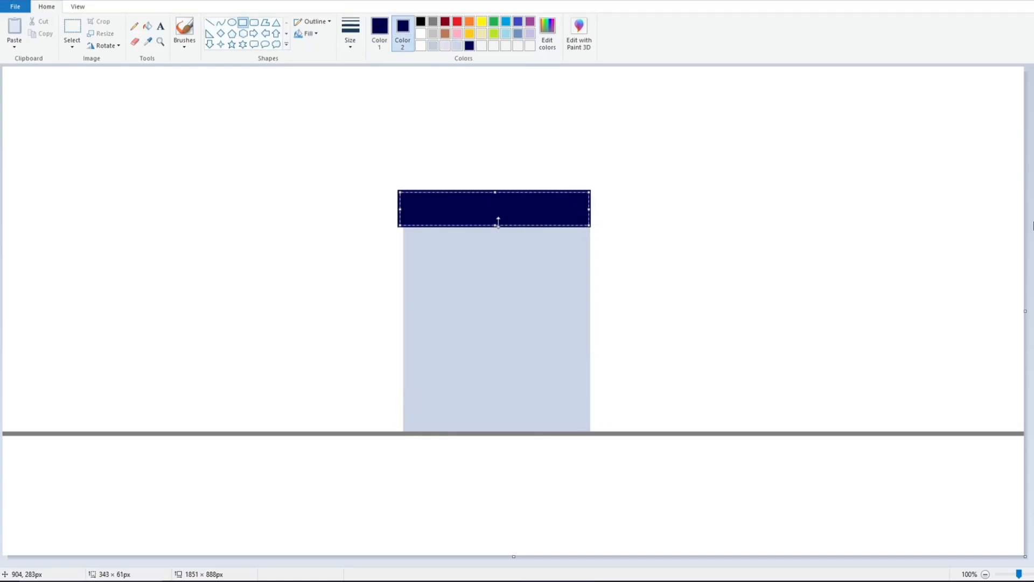
pyautogui.moveTo(400, 208); pyautogui.dragTo(402, 210)
pyautogui.moveTo(498, 192); pyautogui.dragTo(498, 201)
pyautogui.click(499, 178)
# - Draw a thin navy strip about 334 × 9 px across the middle of the building
pyautogui.moveTo(406, 301); pyautogui.dragTo(590, 296)
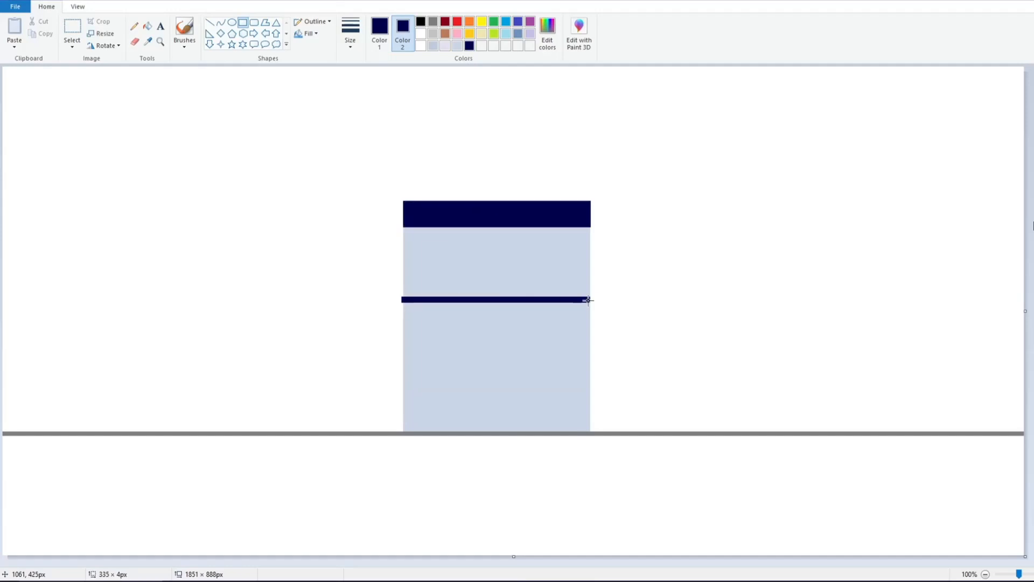
pyautogui.moveTo(496, 296)
pyautogui.mouseDown()
pyautogui.moveTo(496, 282)
pyautogui.moveTo(496, 311)
pyautogui.mouseUp()
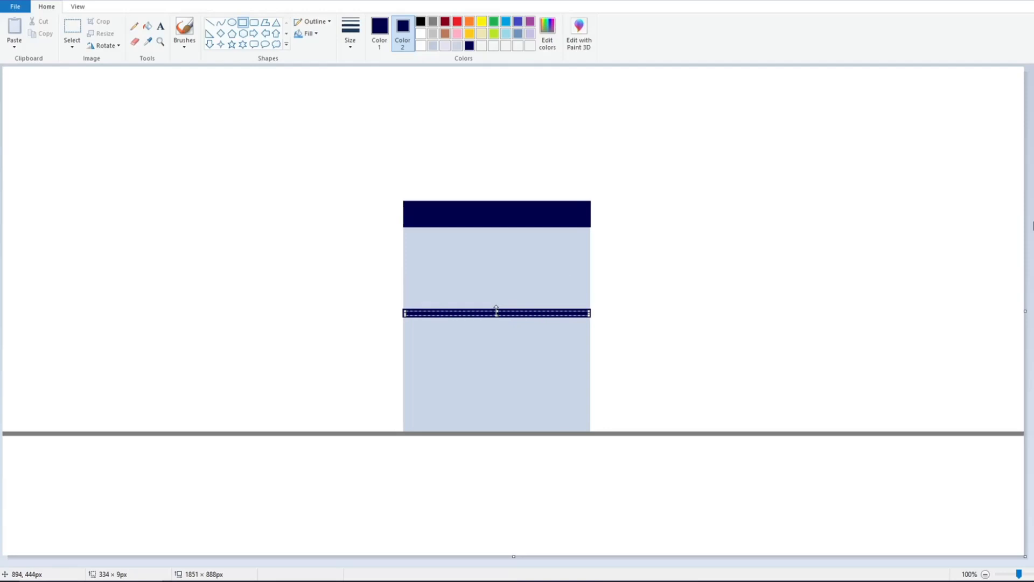
pyautogui.click(332, 161)
# - Mix a dark red (155, 13, 20) and draw an unfilled window frame about 207 × 81 px between the navy bands
pyautogui.doubleClick(499, 46)
pyautogui.click(648, 274)
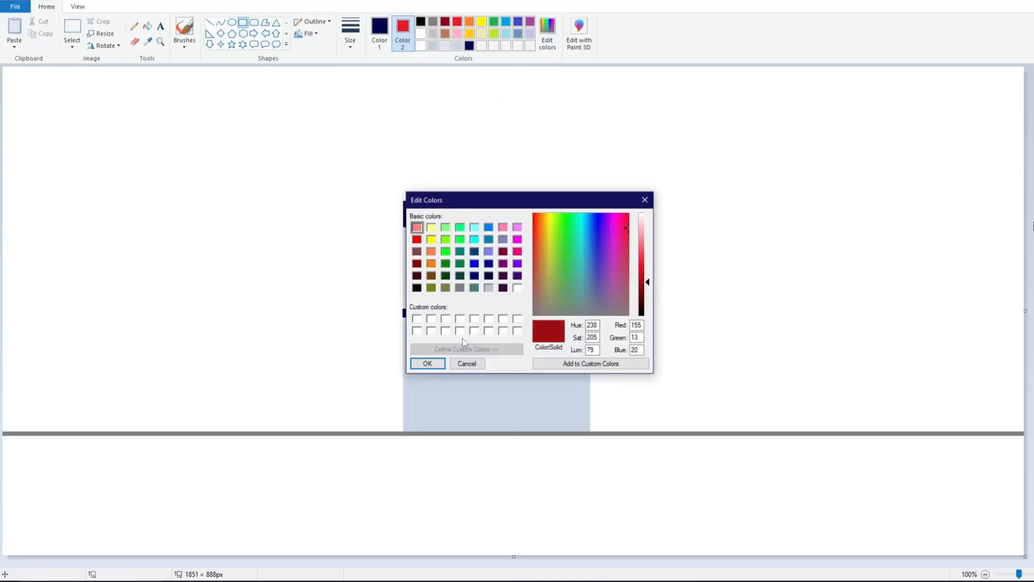
pyautogui.click(427, 363)
pyautogui.click(380, 34)
pyautogui.click(481, 46)
pyautogui.moveTo(449, 244); pyautogui.dragTo(555, 289)
pyautogui.click(350, 33)
pyautogui.click(376, 107)
pyautogui.moveTo(447, 266); pyautogui.dragTo(440, 266)
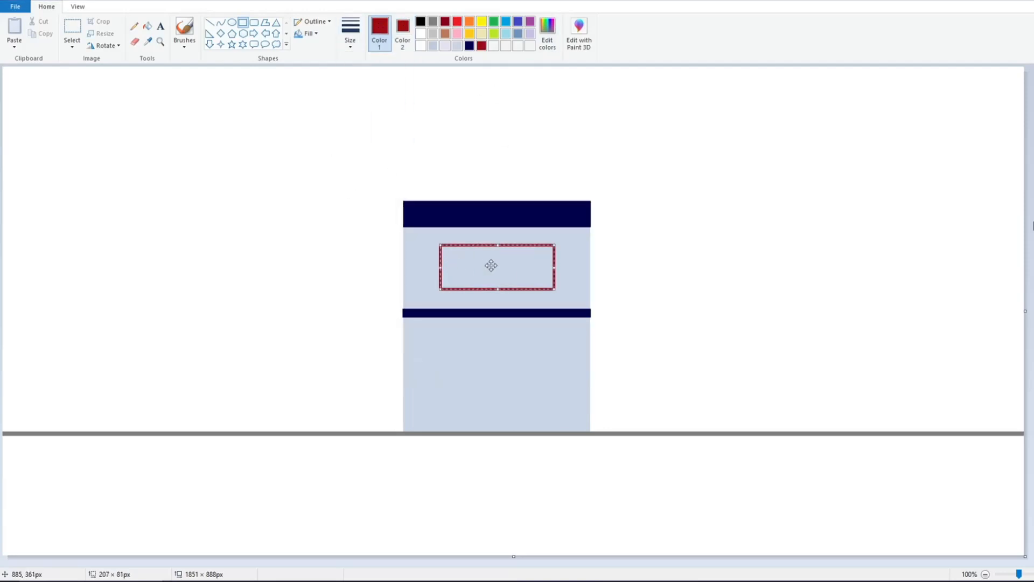
pyautogui.moveTo(498, 289); pyautogui.dragTo(498, 293)
pyautogui.click(339, 256)
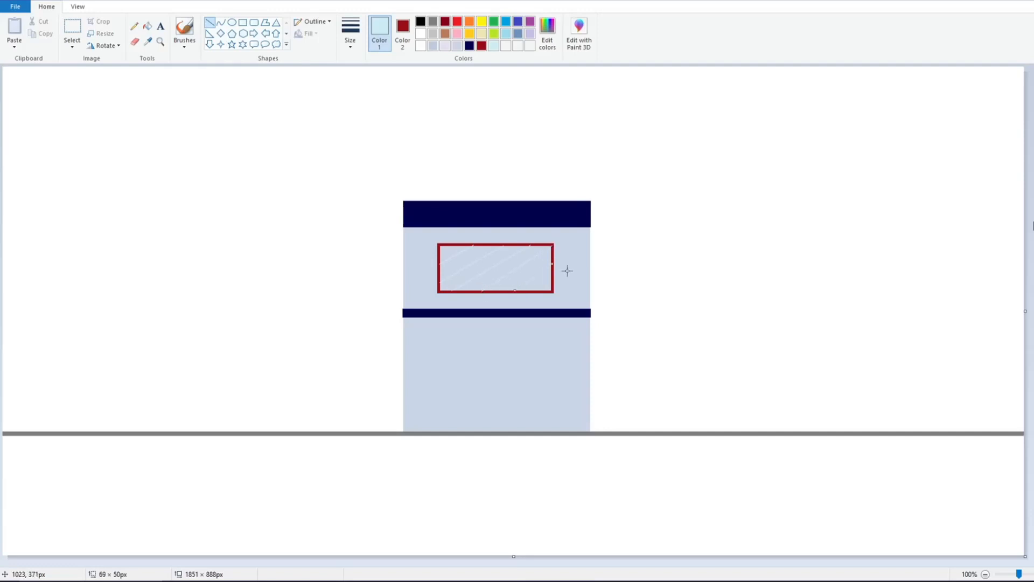
# - Fill alternating diagonal stripes of the window glass with pale cyan
pyautogui.click(147, 26)
pyautogui.click(449, 253)
pyautogui.click(486, 262)
pyautogui.click(525, 272)
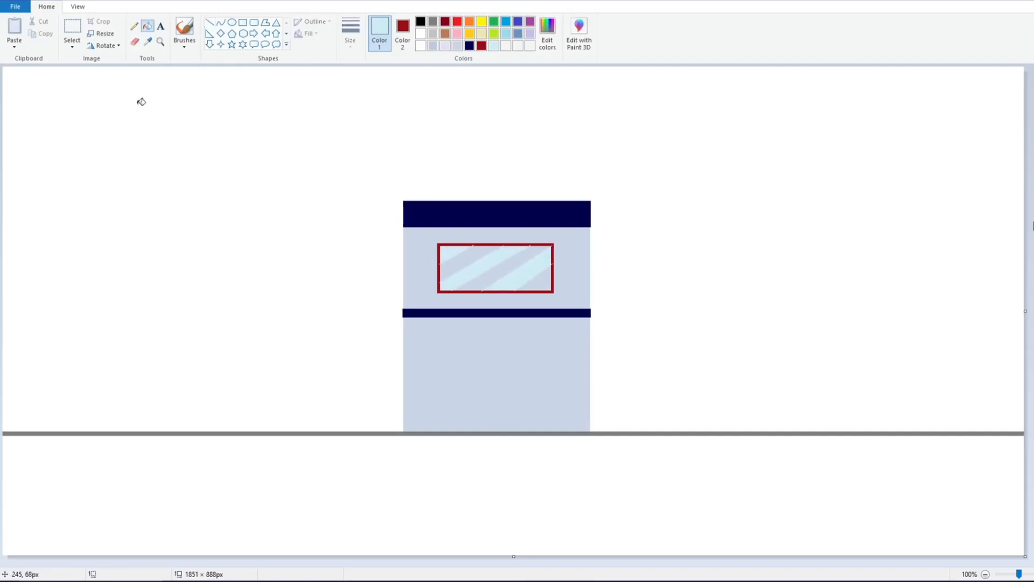
# - Redraw the window's rectangular outline in dark red, about 202 × 85 px, fitting it to the existing frame
pyautogui.click(243, 22)
pyautogui.click(350, 34)
pyautogui.click(351, 106)
pyautogui.moveTo(441, 245); pyautogui.dragTo(552, 291)
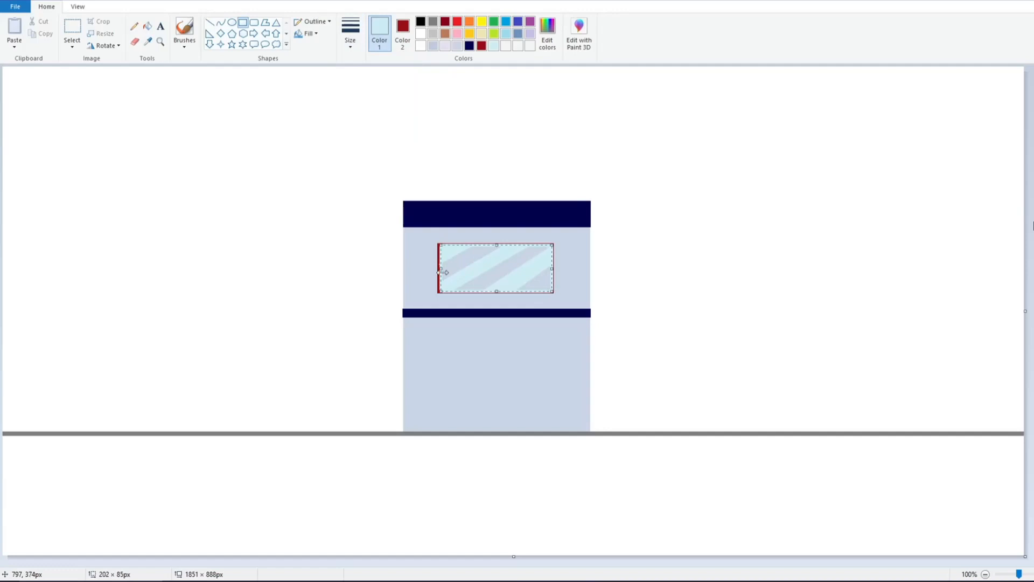
pyautogui.click(481, 46)
pyautogui.moveTo(441, 269); pyautogui.dragTo(439, 269)
pyautogui.moveTo(552, 268); pyautogui.dragTo(552, 269)
pyautogui.click(574, 255)
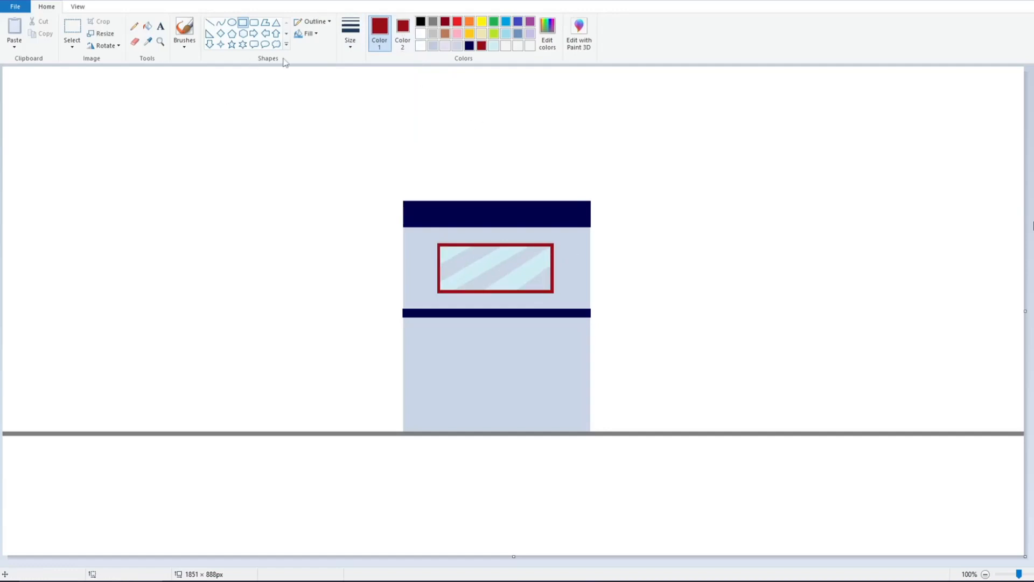
# - Draw dark red vertical bars and one horizontal bar to divide the window into two rows of five panes
pyautogui.click(210, 23)
pyautogui.click(350, 35)
pyautogui.click(351, 107)
pyautogui.moveTo(459, 245)
pyautogui.mouseDown()
pyautogui.moveTo(458, 291)
pyautogui.moveTo(482, 291)
pyautogui.mouseUp()
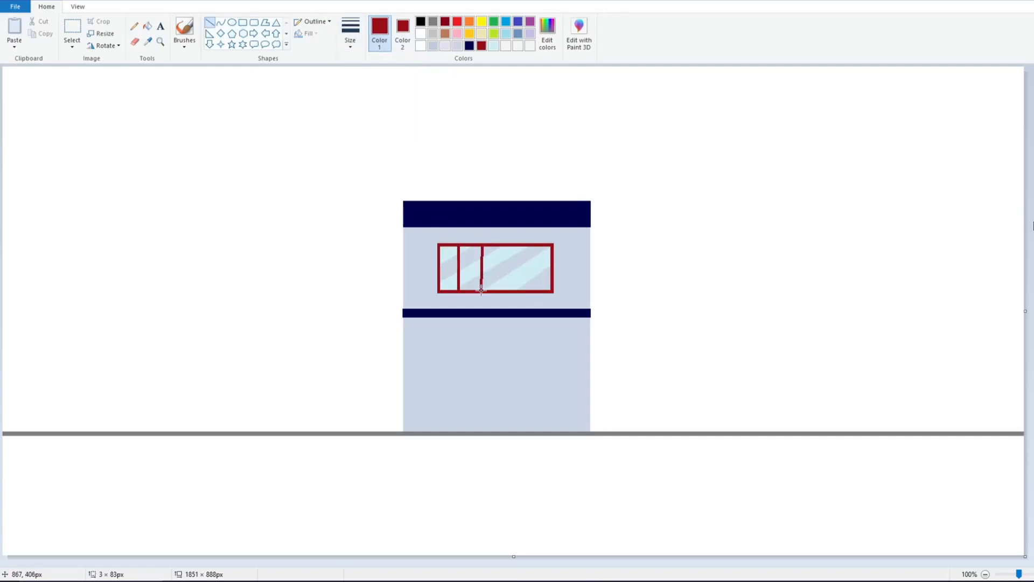
pyautogui.moveTo(507, 245); pyautogui.dragTo(507, 289)
pyautogui.moveTo(438, 268); pyautogui.dragTo(551, 270)
pyautogui.click(333, 232)
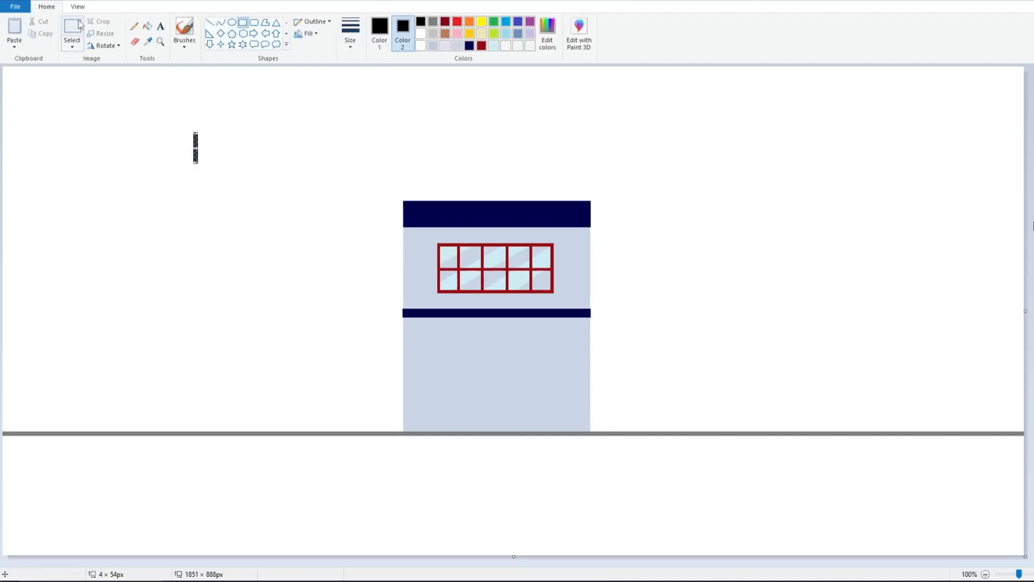
# - Move the black post onto the roof near its left end and paste copies near the right end and in the middle
pyautogui.click(73, 33)
pyautogui.moveTo(185, 125)
pyautogui.mouseDown()
pyautogui.moveTo(208, 164)
pyautogui.moveTo(433, 177)
pyautogui.mouseUp()
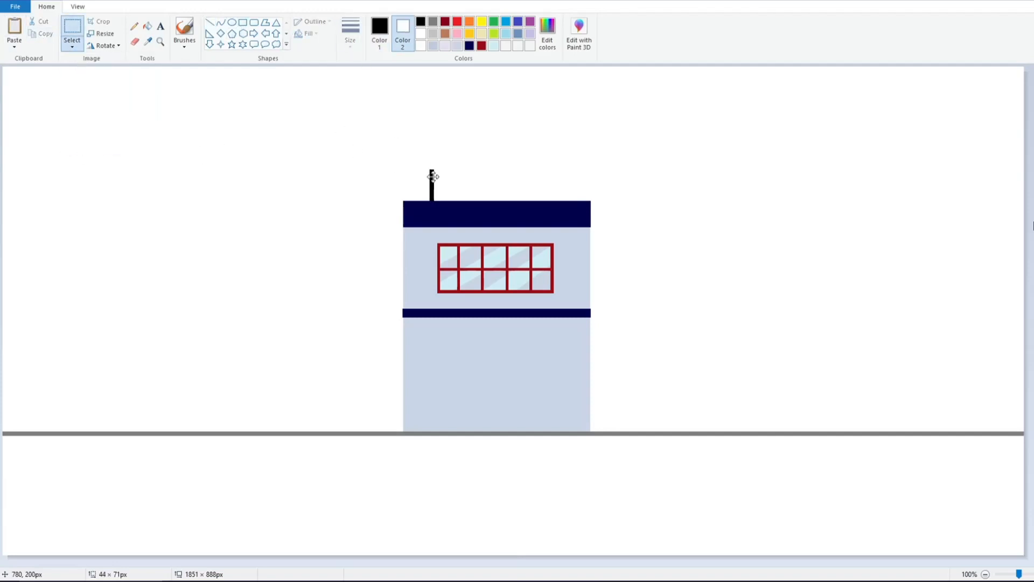
pyautogui.hotkey('ctrl', 'c')
pyautogui.hotkey('ctrl', 'v')
pyautogui.moveTo(14, 84); pyautogui.dragTo(555, 194)
pyautogui.click(494, 181)
pyautogui.click(14, 27)
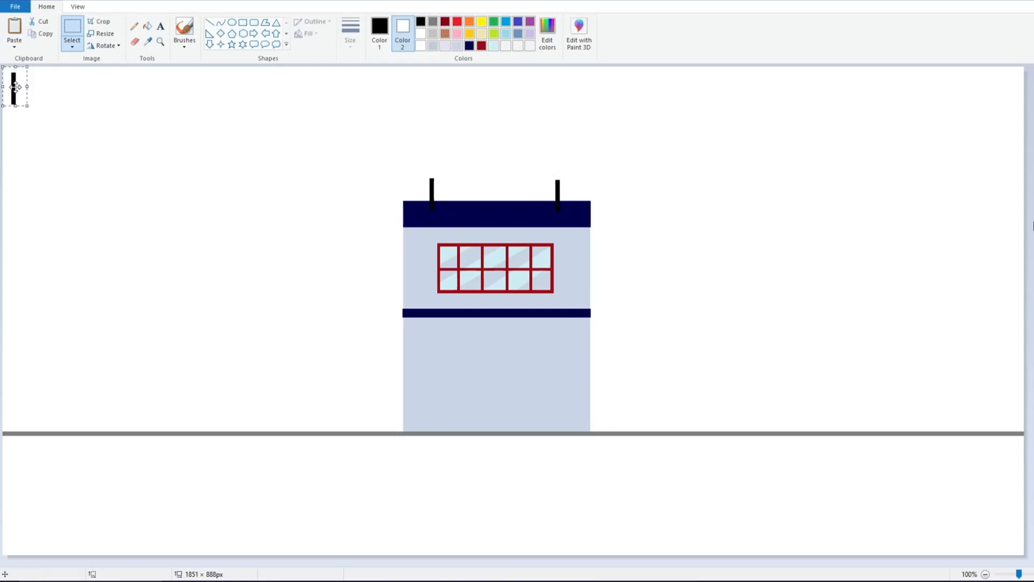
pyautogui.moveTo(14, 86); pyautogui.dragTo(497, 192)
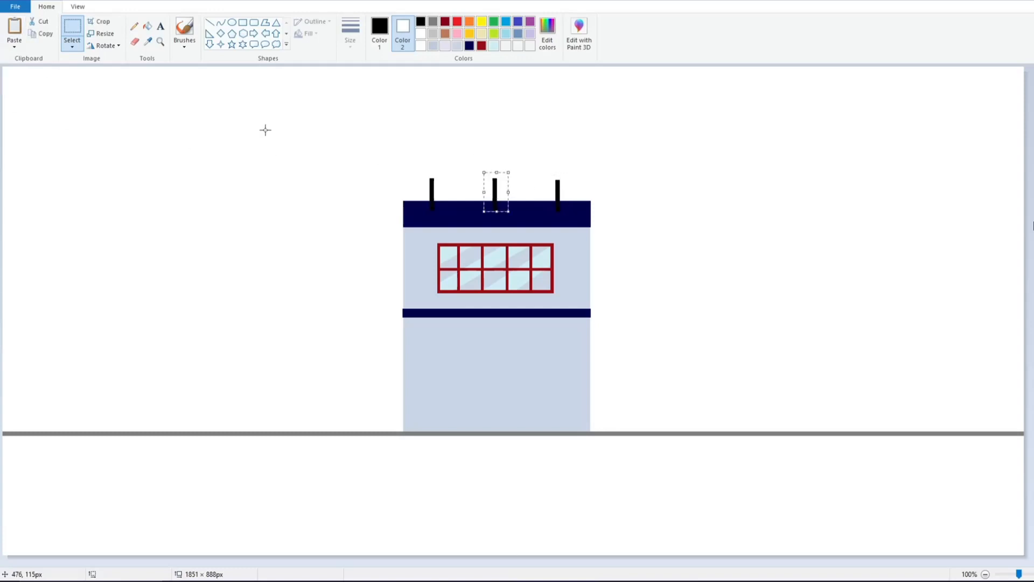
# - Trim the three roof posts to an even height by deleting the strip containing their upper ends
pyautogui.click(265, 130)
pyautogui.moveTo(405, 152); pyautogui.dragTo(579, 181)
pyautogui.press('Delete')
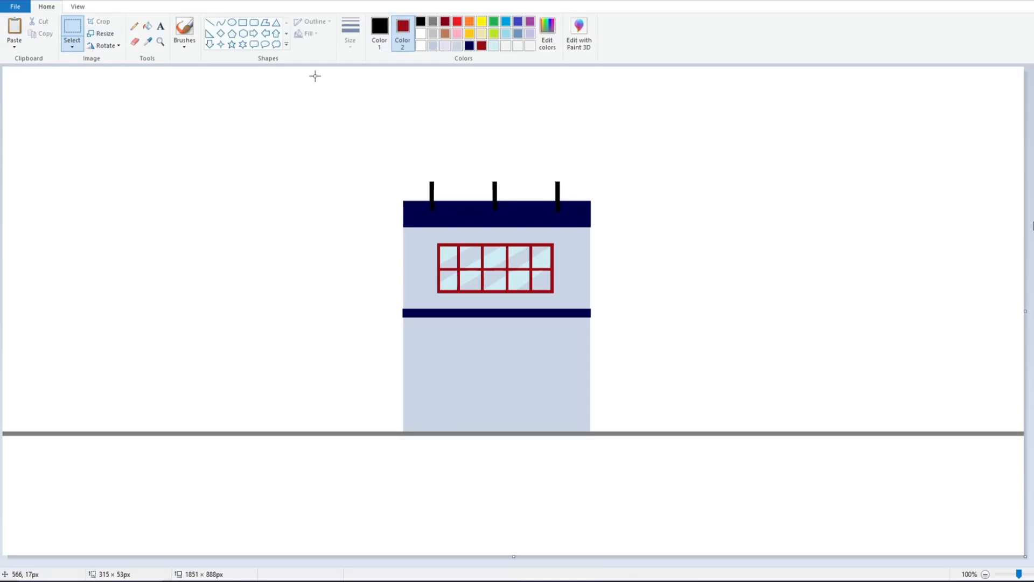
# - Draw a dark red signboard with a black outline on the roof posts, about 282 × 54 px
pyautogui.click(243, 22)
pyautogui.click(308, 33)
pyautogui.click(318, 60)
pyautogui.moveTo(419, 155); pyautogui.dragTo(574, 185)
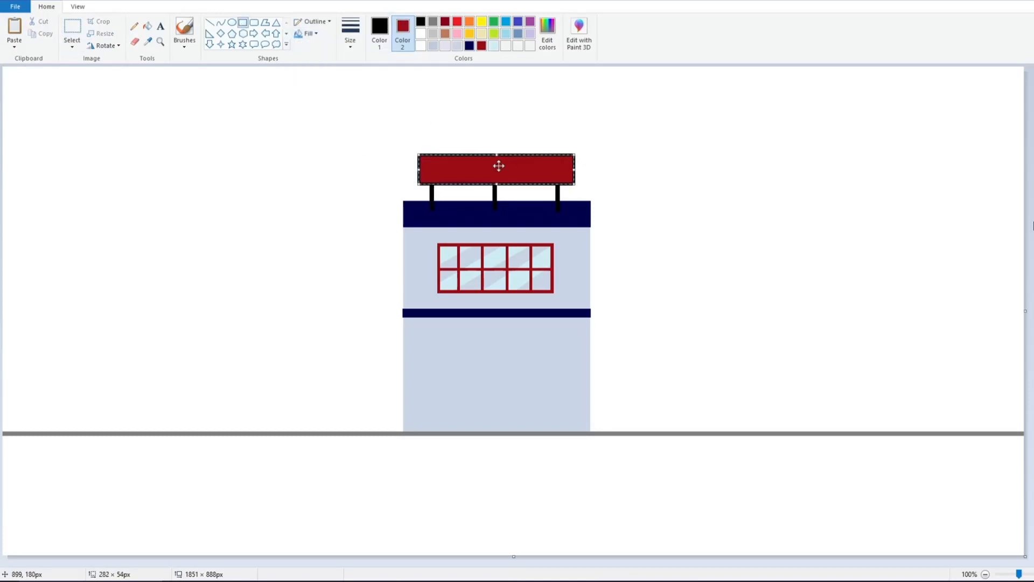
pyautogui.click(277, 97)
# - Add the text "Hospital" in white at font size 18 on the red signboard
pyautogui.click(160, 25)
pyautogui.click(437, 136)
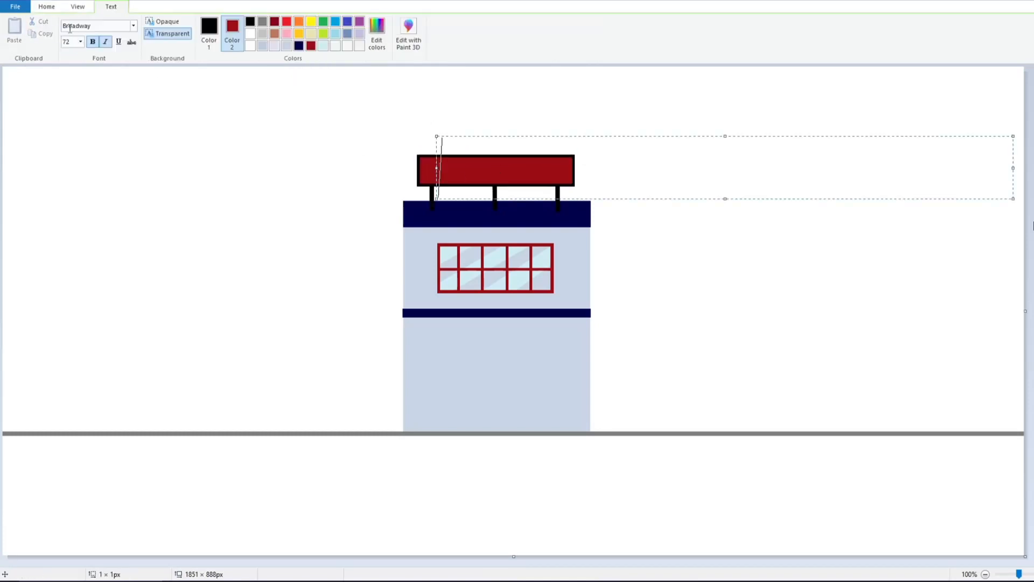
pyautogui.click(81, 42)
pyautogui.click(72, 119)
pyautogui.moveTo(724, 136); pyautogui.dragTo(724, 158)
pyautogui.moveTo(581, 197); pyautogui.dragTo(568, 200)
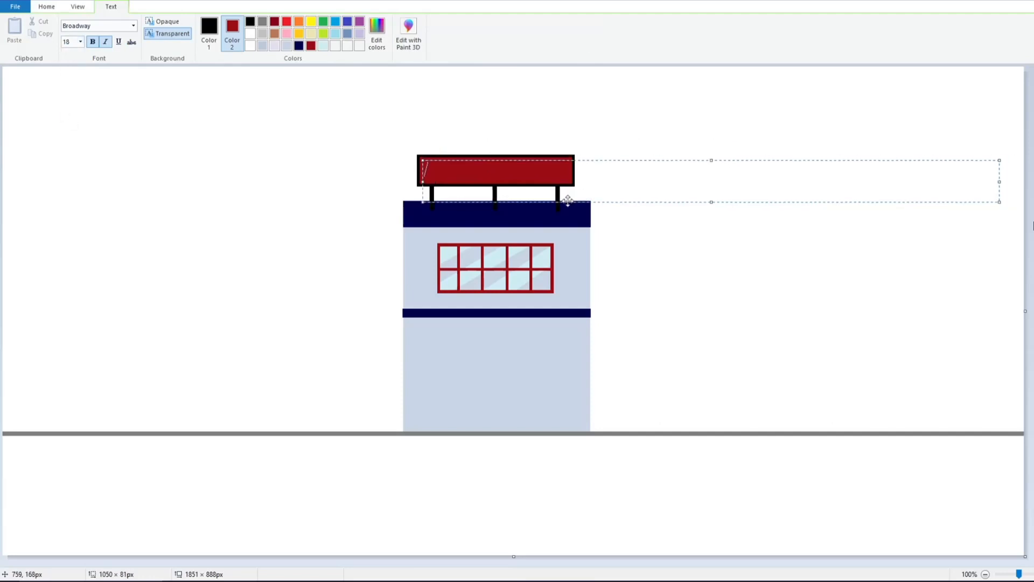
pyautogui.click(209, 31)
pyautogui.click(250, 47)
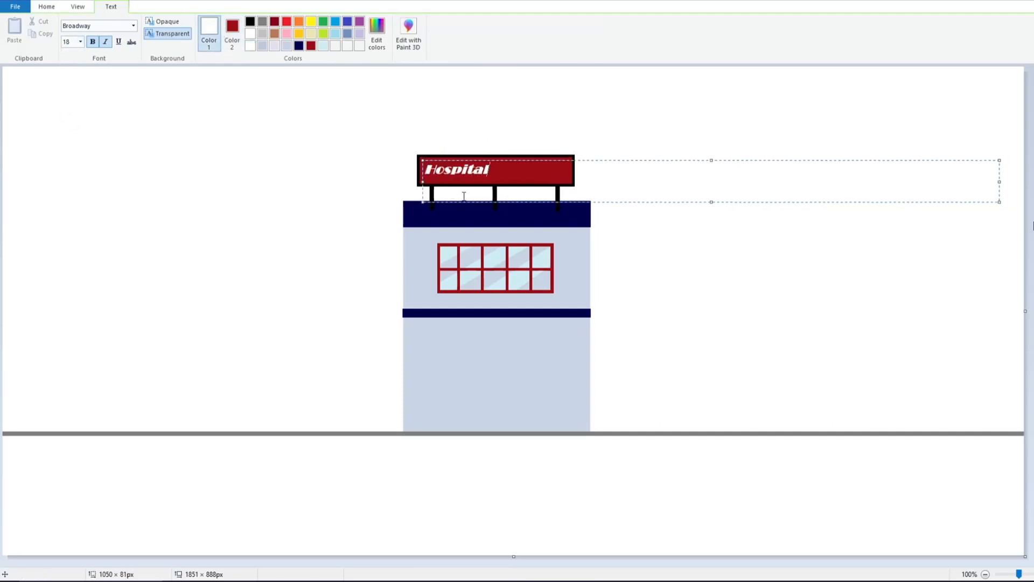
# - Change the "Hospital" text to Arial Unicode MS without italics and enlarge it to suit the signboard
pyautogui.hotkey('ctrl', 'a')
pyautogui.click(133, 25)
pyautogui.click(124, 66)
pyautogui.moveTo(457, 202); pyautogui.dragTo(483, 202)
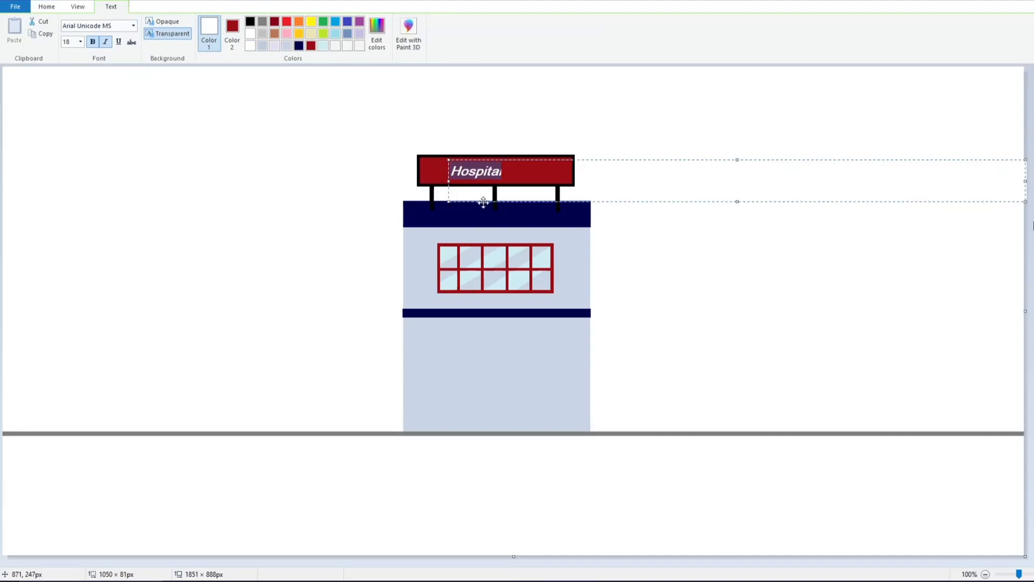
pyautogui.click(105, 43)
pyautogui.click(82, 43)
pyautogui.click(71, 137)
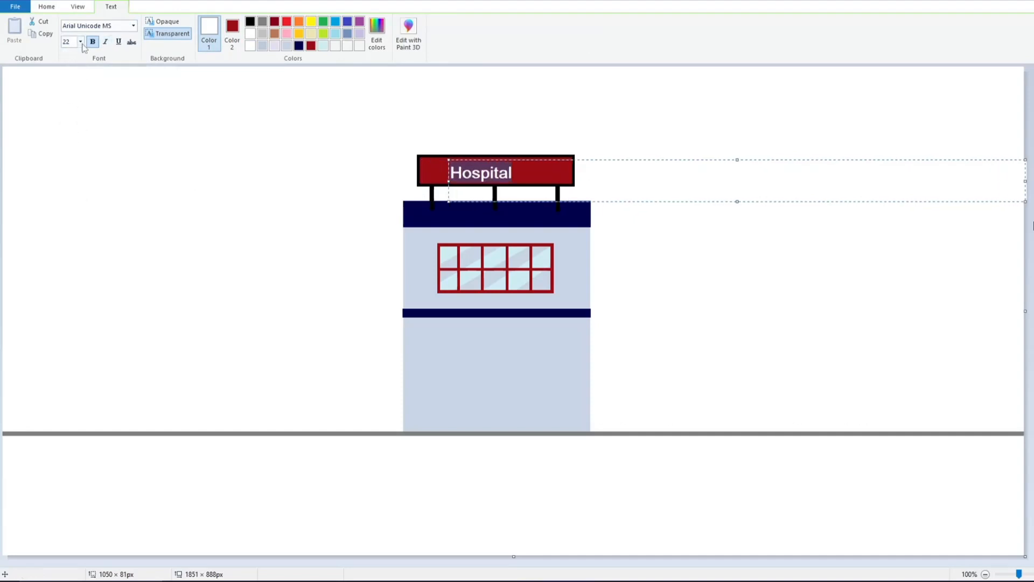
pyautogui.click(81, 43)
pyautogui.click(71, 158)
# - Narrow the text box and centre "Hospital" on the signboard
pyautogui.moveTo(494, 202); pyautogui.dragTo(499, 198)
pyautogui.moveTo(1025, 176); pyautogui.dragTo(772, 177)
pyautogui.moveTo(507, 197); pyautogui.dragTo(513, 197)
pyautogui.click(192, 201)
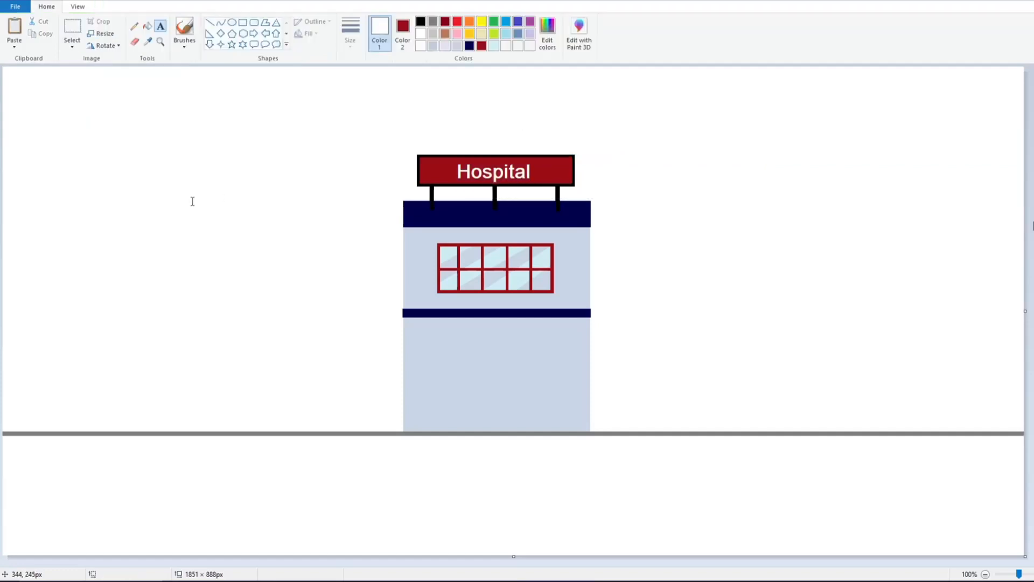
# - Draw a dark red circular emblem, a solid disc inside a thin outer ring, centred just below the middle navy strip
pyautogui.click(231, 22)
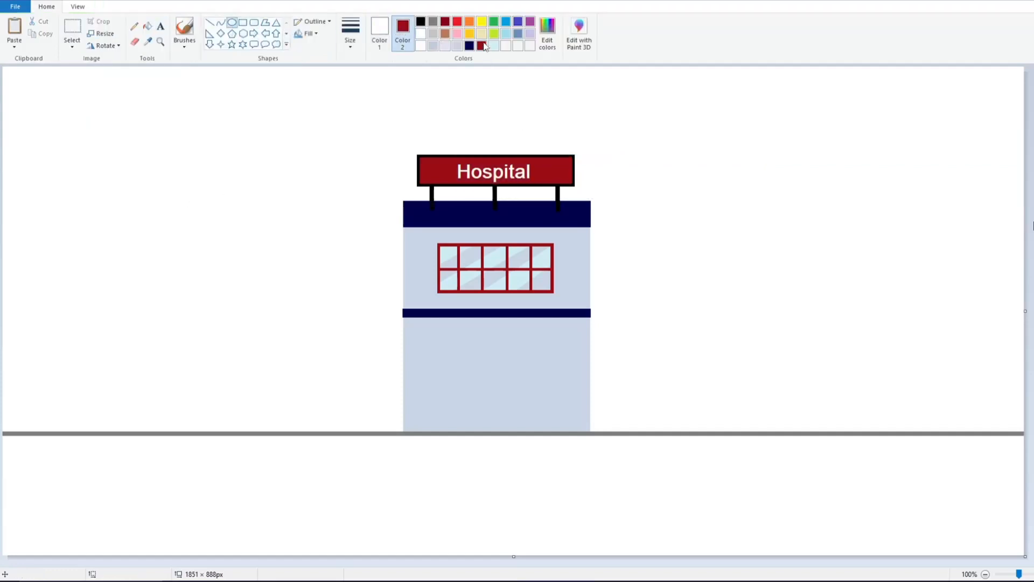
pyautogui.click(481, 45)
pyautogui.click(350, 32)
pyautogui.click(361, 84)
pyautogui.moveTo(485, 327)
pyautogui.mouseDown()
pyautogui.moveTo(511, 353)
pyautogui.moveTo(493, 333)
pyautogui.mouseUp()
pyautogui.moveTo(506, 347); pyautogui.dragTo(496, 332)
pyautogui.click(460, 341)
pyautogui.click(307, 348)
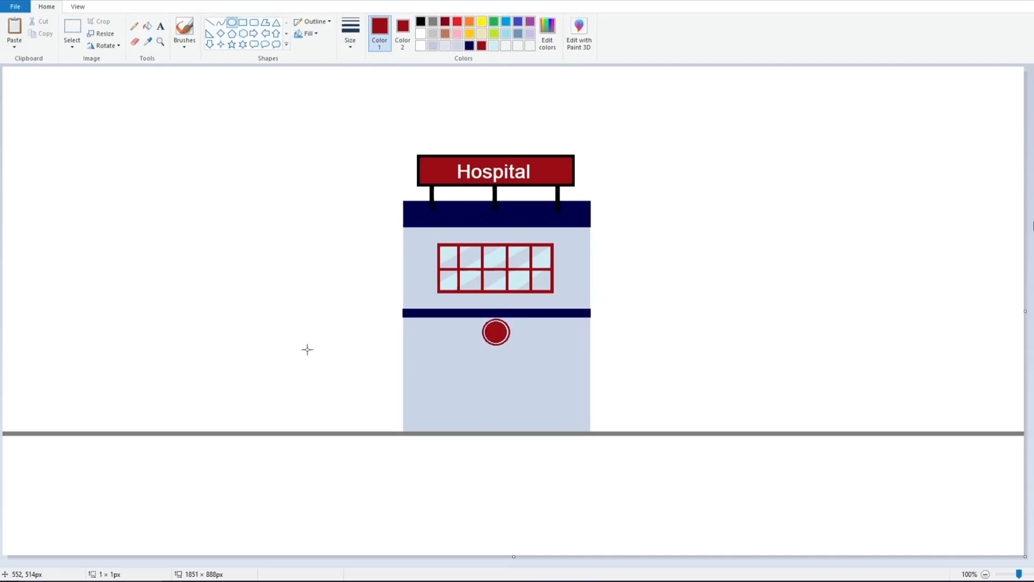
# - Draw a white plus sign from thick straight lines in the centre of the round red emblem
pyautogui.click(210, 22)
pyautogui.click(350, 33)
pyautogui.click(375, 131)
pyautogui.click(421, 34)
pyautogui.click(1033, 574)
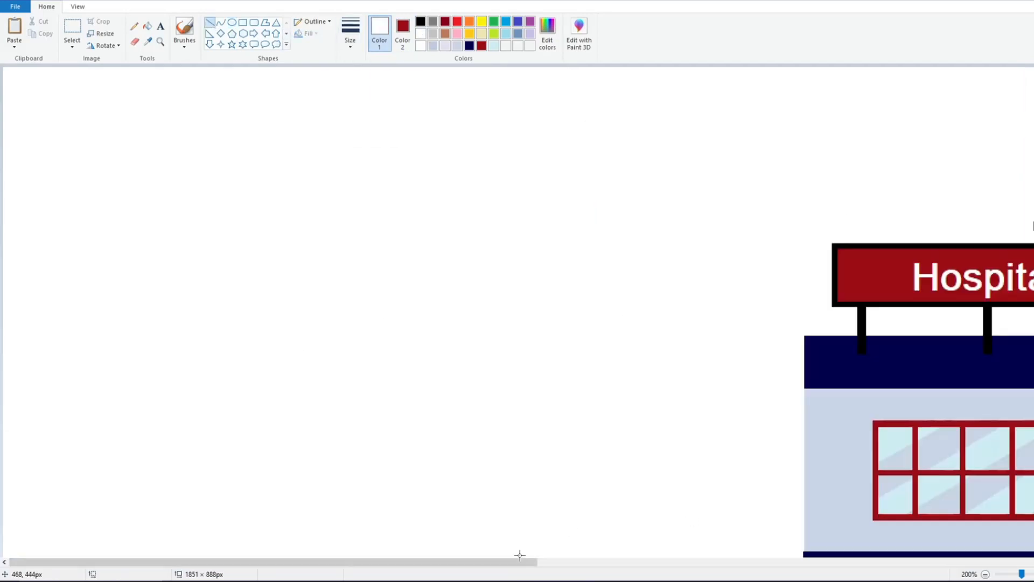
pyautogui.moveTo(518, 561); pyautogui.dragTo(751, 561)
pyautogui.moveTo(1033, 215); pyautogui.dragTo(1033, 353)
pyautogui.moveTo(525, 300)
pyautogui.mouseDown()
pyautogui.moveTo(527, 318)
pyautogui.moveTo(541, 313)
pyautogui.mouseUp()
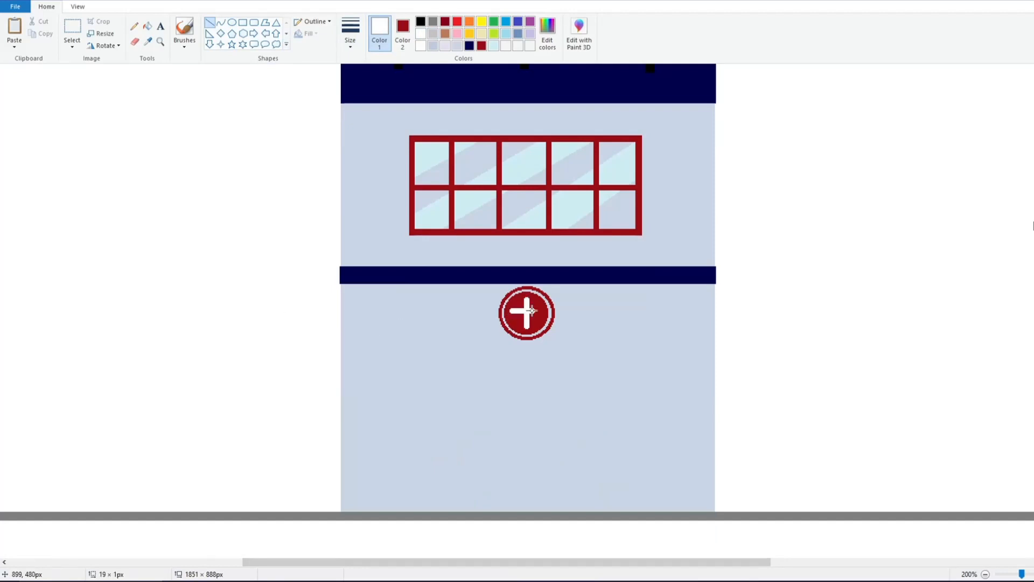
pyautogui.click(753, 287)
pyautogui.click(985, 574)
# - Draw an unfilled dark red canopy rectangle below the emblem and resize it into a long, thin, centred bar
pyautogui.click(243, 22)
pyautogui.click(306, 33)
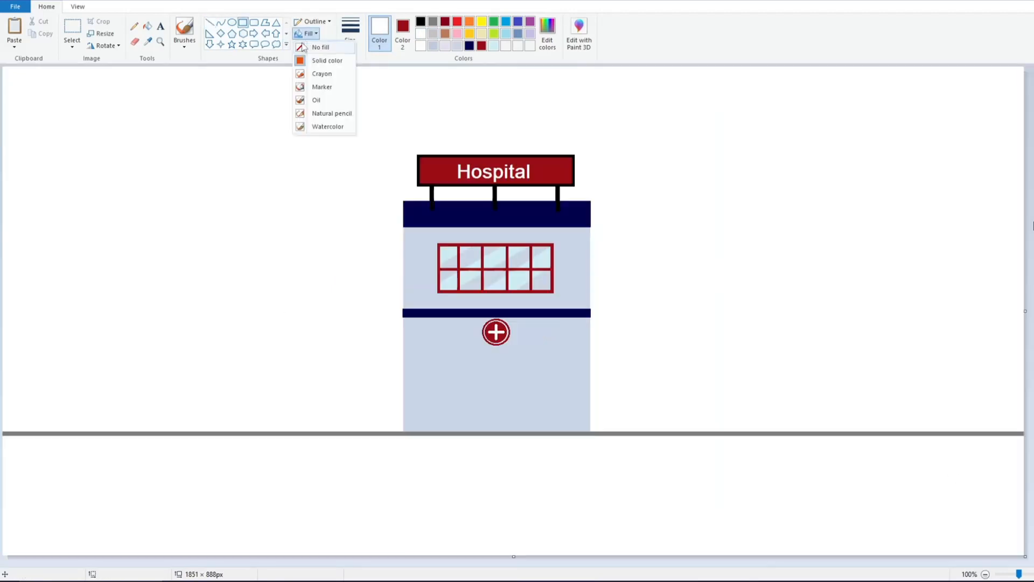
pyautogui.click(318, 47)
pyautogui.click(481, 46)
pyautogui.moveTo(438, 354); pyautogui.dragTo(495, 353)
pyautogui.click(351, 40)
pyautogui.click(354, 48)
pyautogui.moveTo(496, 357); pyautogui.dragTo(493, 371)
pyautogui.moveTo(496, 361); pyautogui.dragTo(495, 360)
pyautogui.moveTo(495, 371); pyautogui.dragTo(494, 362)
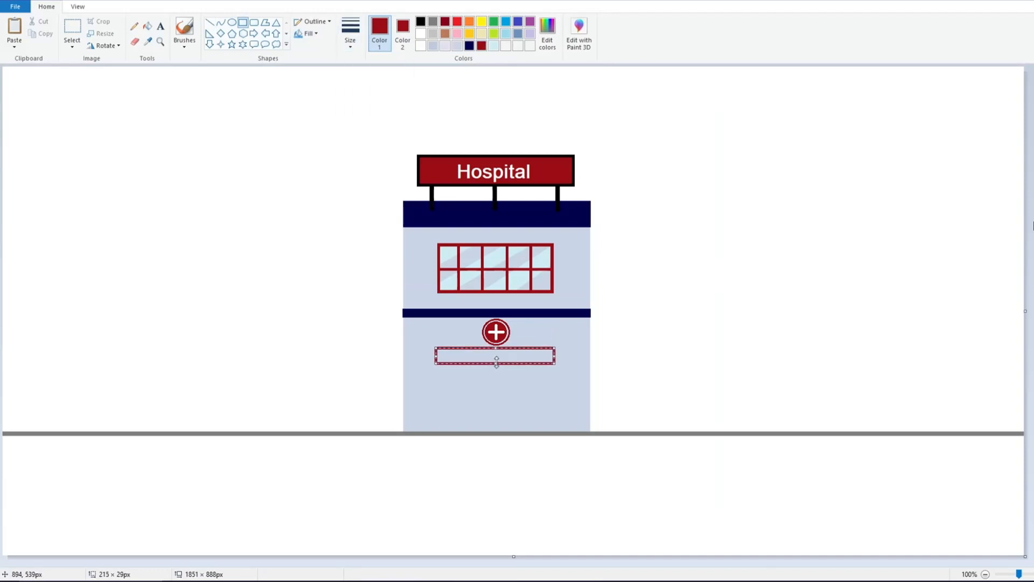
pyautogui.moveTo(495, 362); pyautogui.dragTo(495, 357)
# - Draw a short dark red vertical line about 16 px tall, then place it and a copy in the canopy as dividers
pyautogui.moveTo(238, 155); pyautogui.dragTo(245, 176)
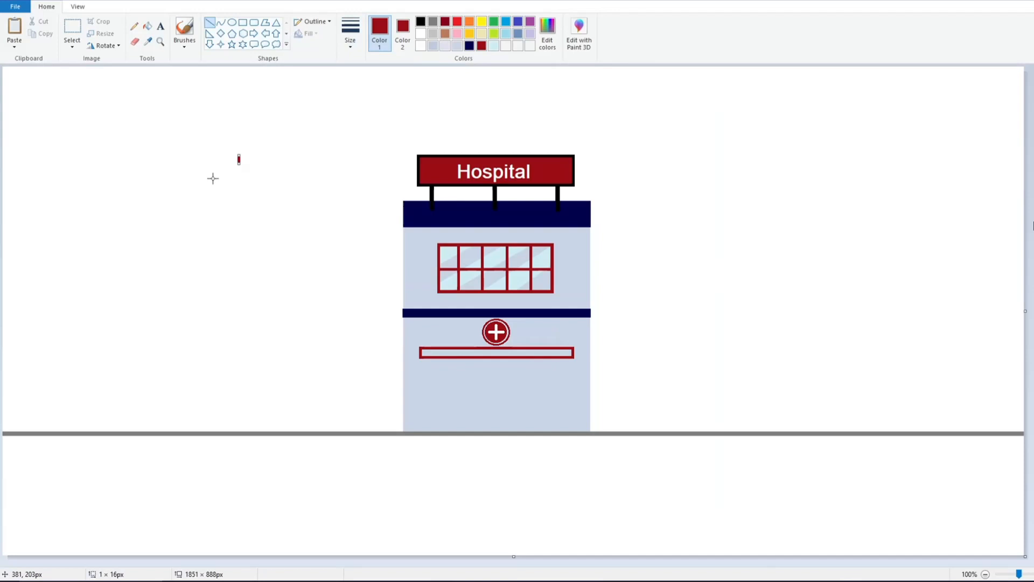
pyautogui.click(72, 27)
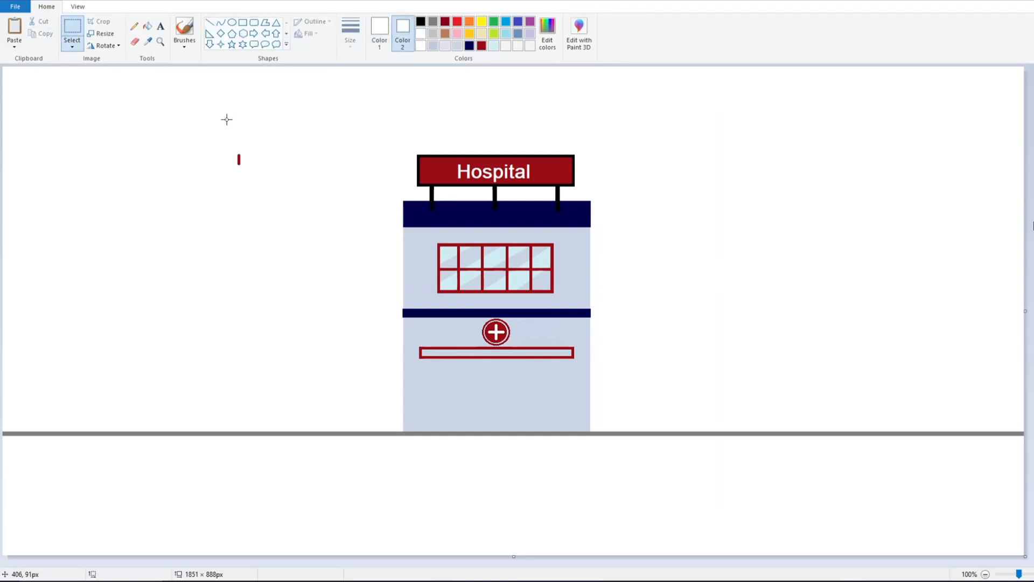
pyautogui.moveTo(242, 154); pyautogui.dragTo(479, 342)
pyautogui.hotkey('ctrl', 'v')
pyautogui.moveTo(31, 95); pyautogui.dragTo(533, 357)
pyautogui.click(446, 359)
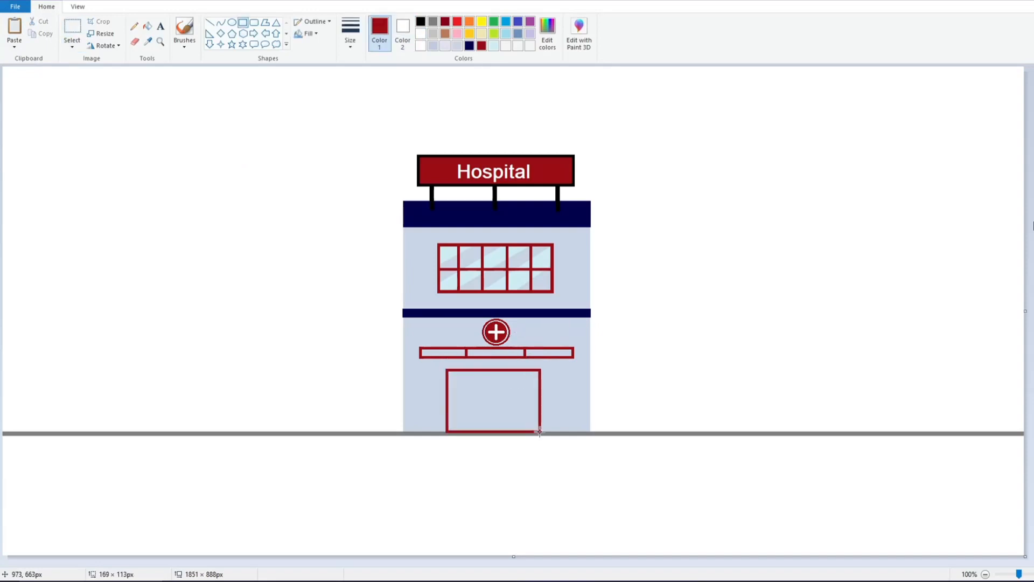
# - Resize the dark red entrance rectangle below the canopy and divide it with an upper horizontal line and a vertical line near each side
pyautogui.moveTo(446, 399)
pyautogui.mouseDown()
pyautogui.moveTo(461, 399)
pyautogui.moveTo(439, 399)
pyautogui.mouseUp()
pyautogui.moveTo(545, 399); pyautogui.dragTo(545, 399)
pyautogui.moveTo(475, 403)
pyautogui.mouseDown()
pyautogui.moveTo(494, 396)
pyautogui.moveTo(497, 364)
pyautogui.moveTo(501, 376)
pyautogui.moveTo(549, 375)
pyautogui.moveTo(535, 430)
pyautogui.mouseUp()
pyautogui.click(210, 22)
pyautogui.click(623, 349)
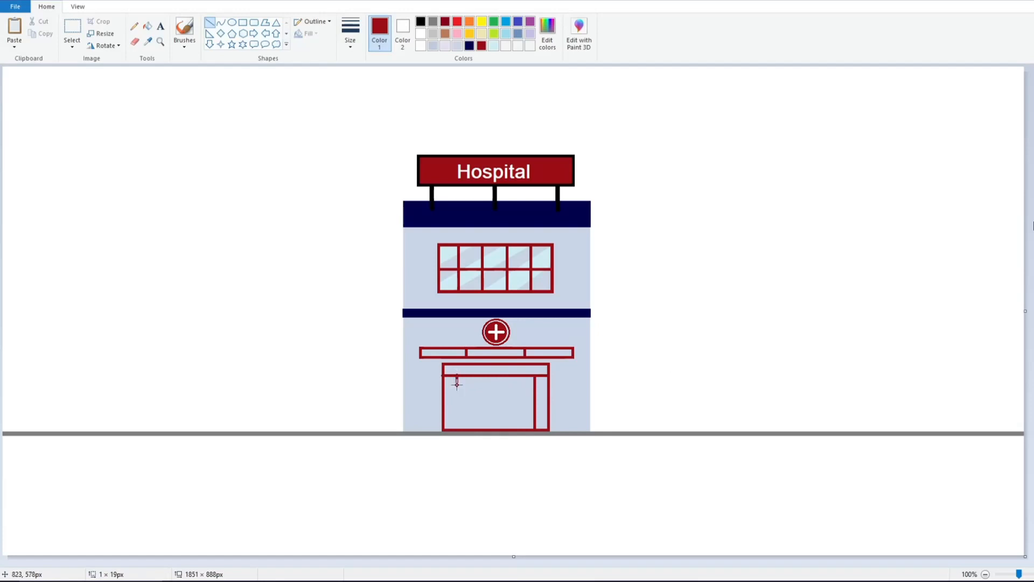
pyautogui.moveTo(456, 383); pyautogui.dragTo(456, 428)
pyautogui.click(400, 165)
# - Draw a thin dark red vertical line about 97 px tall down the middle of the entrance to split the doors
pyautogui.click(350, 32)
pyautogui.click(372, 81)
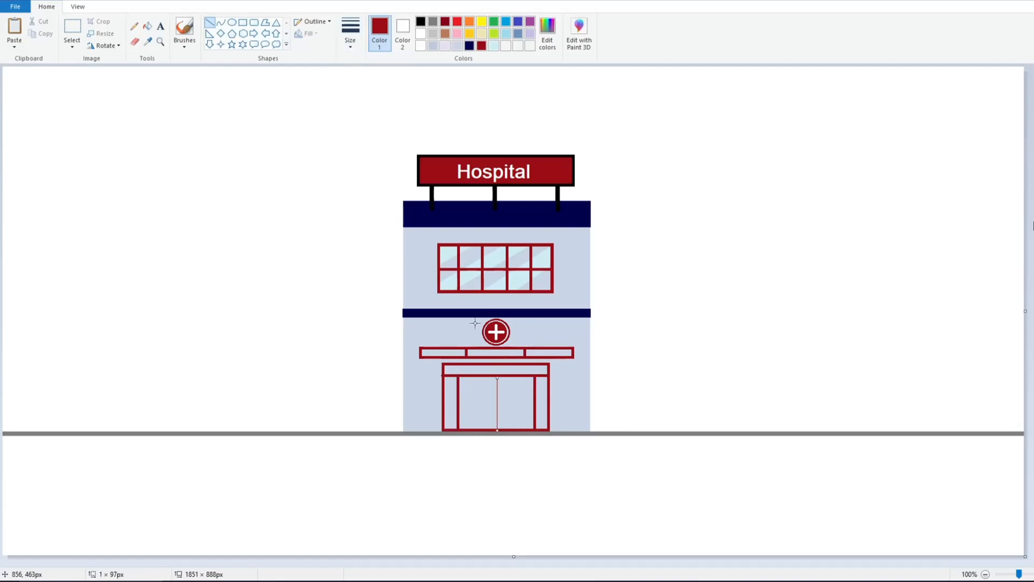
pyautogui.click(674, 337)
# - Draw a short, thicker dark red vertical door handle and place a copy on the other side of the centre line
pyautogui.click(350, 33)
pyautogui.click(359, 91)
pyautogui.click(72, 27)
pyautogui.moveTo(327, 298); pyautogui.dragTo(502, 402)
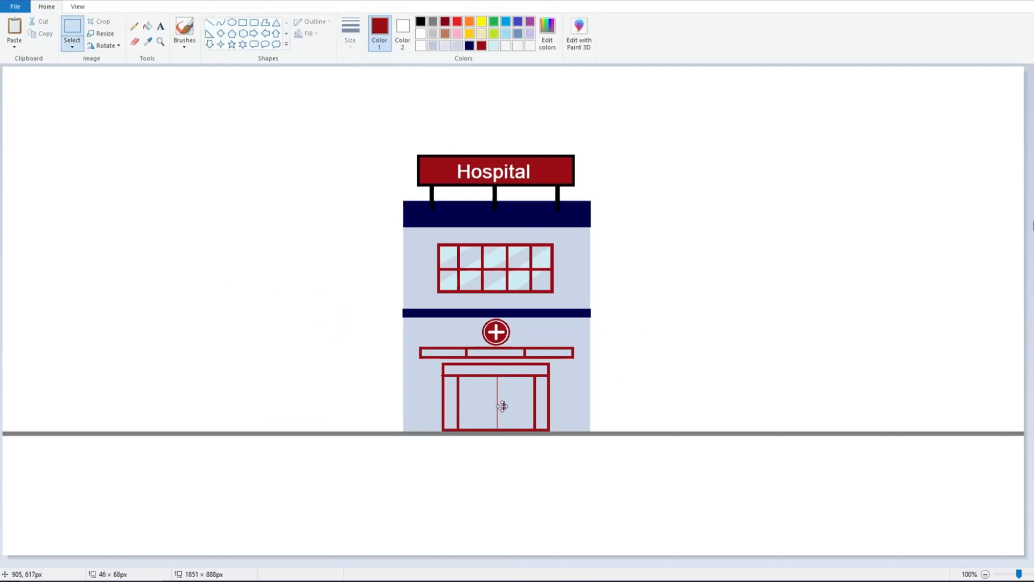
pyautogui.click(487, 401)
# - Add diagonal light turquoise reflections to the three canopy sections and the entrance glass, using slanted lines and fills
pyautogui.click(493, 46)
pyautogui.click(147, 25)
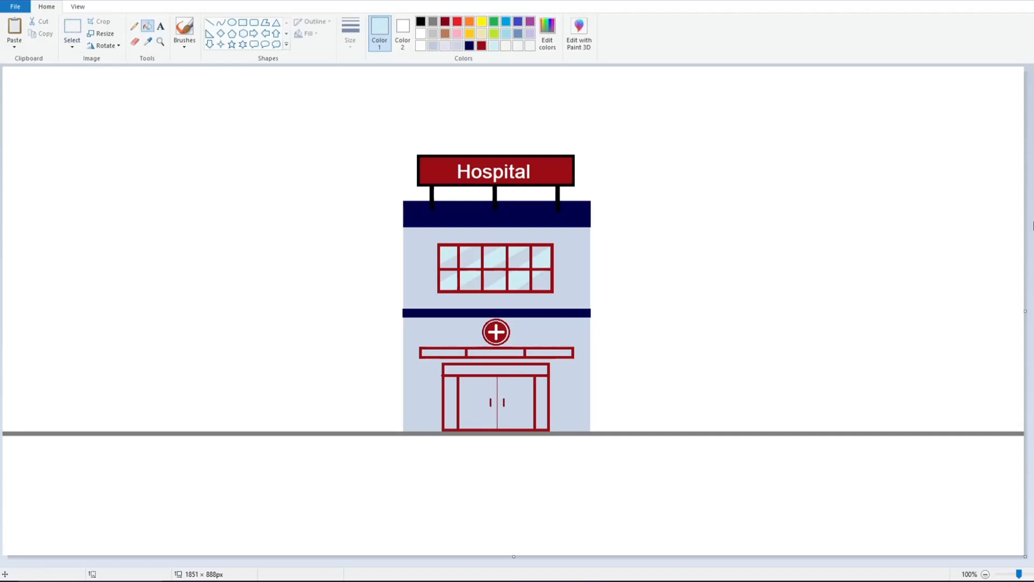
pyautogui.hotkey('ctrl', 'pageup')
pyautogui.scroll(-5, 409, 310)
pyautogui.click(209, 22)
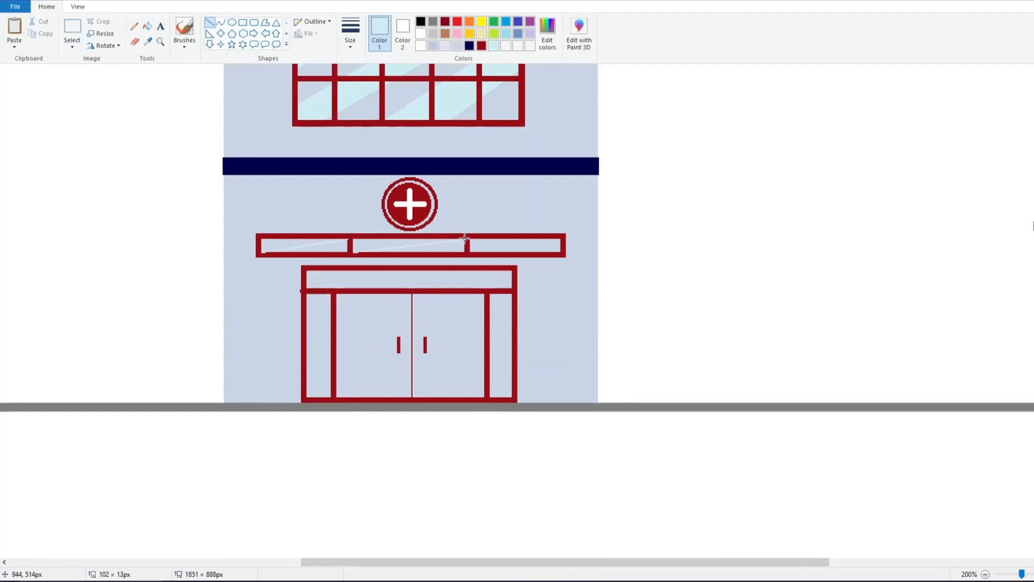
pyautogui.click(530, 234)
pyautogui.click(147, 26)
pyautogui.click(285, 245)
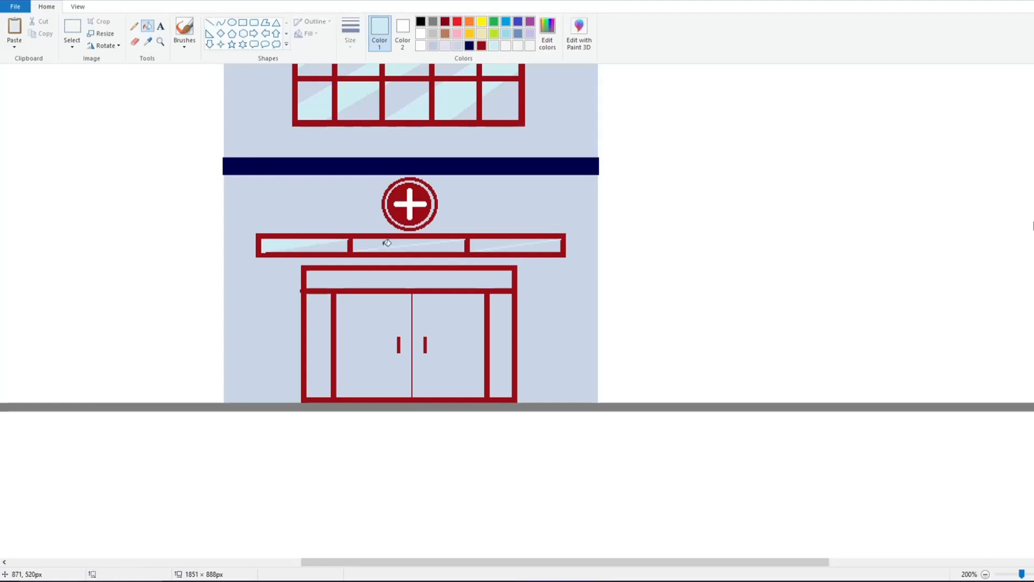
pyautogui.click(433, 246)
pyautogui.click(498, 241)
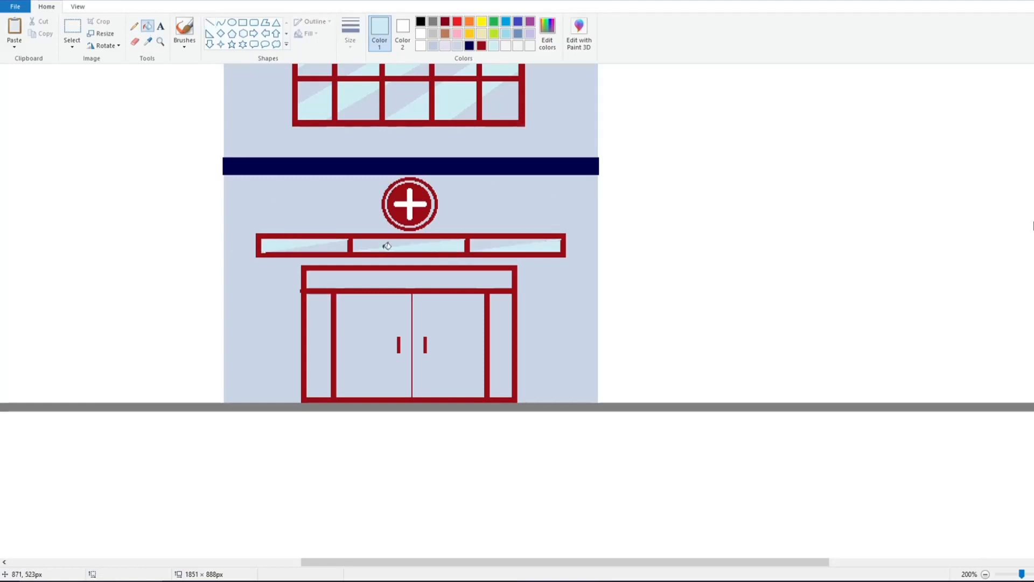
pyautogui.click(209, 22)
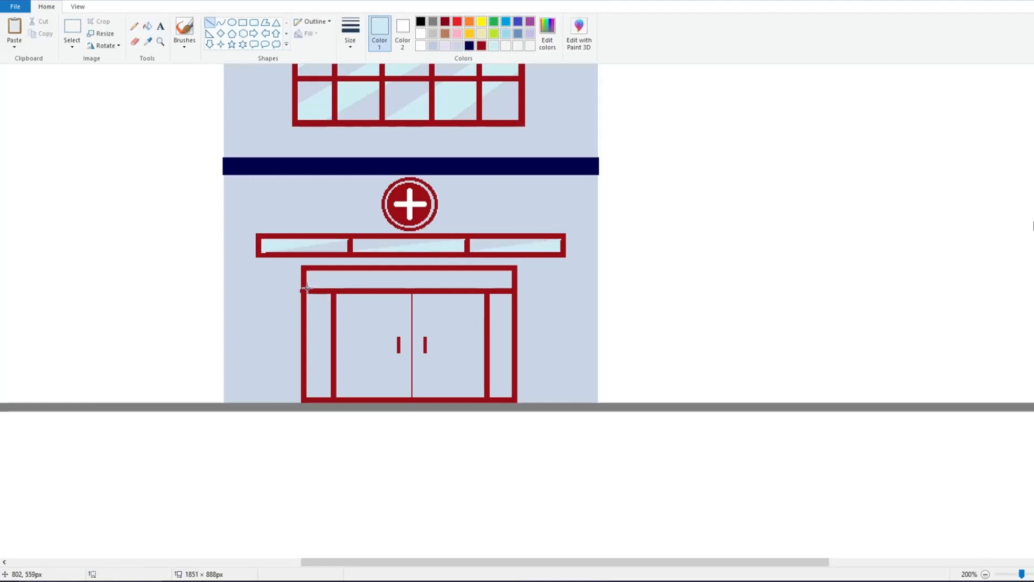
pyautogui.moveTo(309, 289)
pyautogui.mouseDown()
pyautogui.moveTo(382, 269)
pyautogui.moveTo(454, 270)
pyautogui.mouseUp()
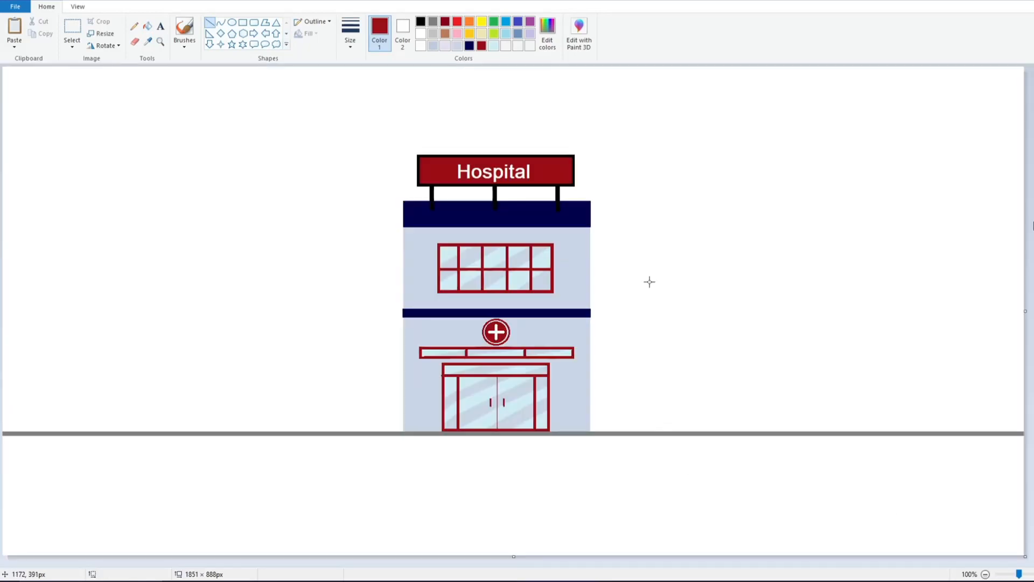
# - Draw a filled light blue-grey rectangle about 290 px wide and 43 px tall against the building's upper right side
pyautogui.click(242, 22)
pyautogui.click(457, 47)
pyautogui.click(403, 33)
pyautogui.click(457, 47)
pyautogui.click(380, 24)
pyautogui.moveTo(590, 212); pyautogui.dragTo(648, 237)
pyautogui.moveTo(708, 226); pyautogui.dragTo(759, 215)
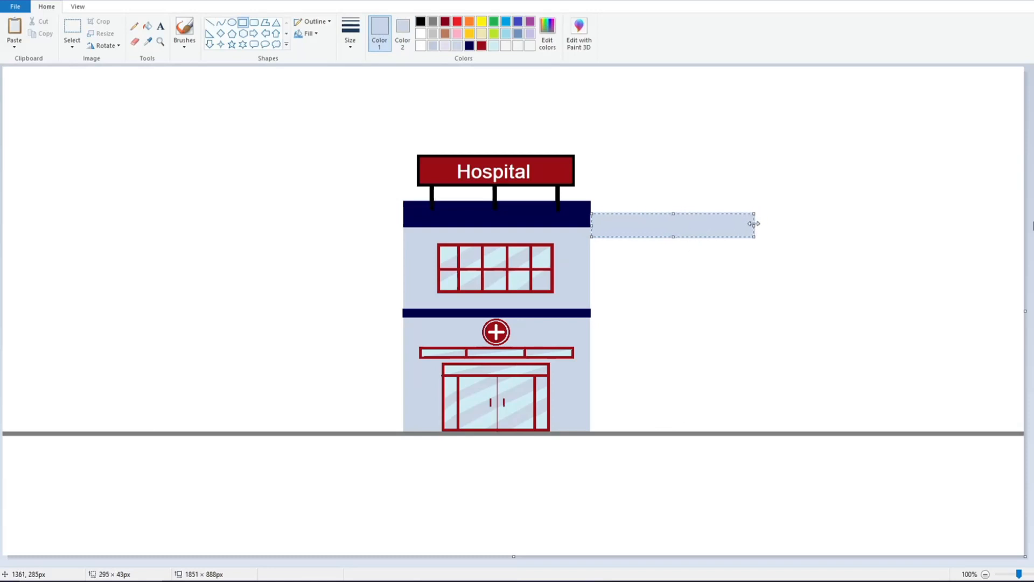
pyautogui.click(384, 125)
# - Draw a filled dark red rectangle directly below the light blue-grey band, reaching down to the ground line
pyautogui.click(482, 45)
pyautogui.click(403, 33)
pyautogui.click(482, 45)
pyautogui.moveTo(590, 238); pyautogui.dragTo(750, 432)
pyautogui.click(768, 385)
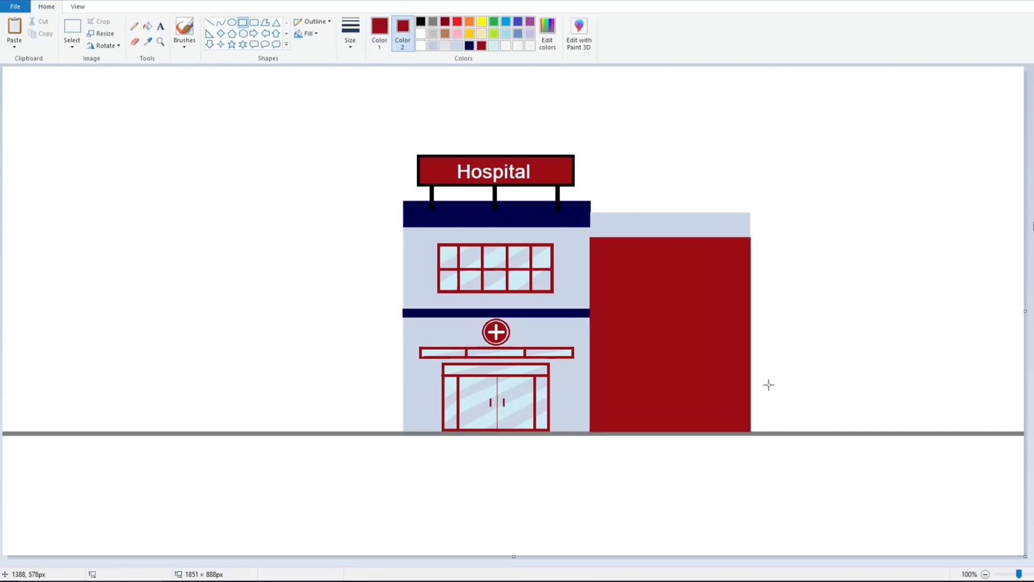
# - Draw five filled light blue-grey horizontal stripes across the dark red rectangle at regular intervals
pyautogui.click(379, 33)
pyautogui.click(457, 46)
pyautogui.click(403, 33)
pyautogui.click(456, 46)
pyautogui.moveTo(590, 251); pyautogui.dragTo(749, 271)
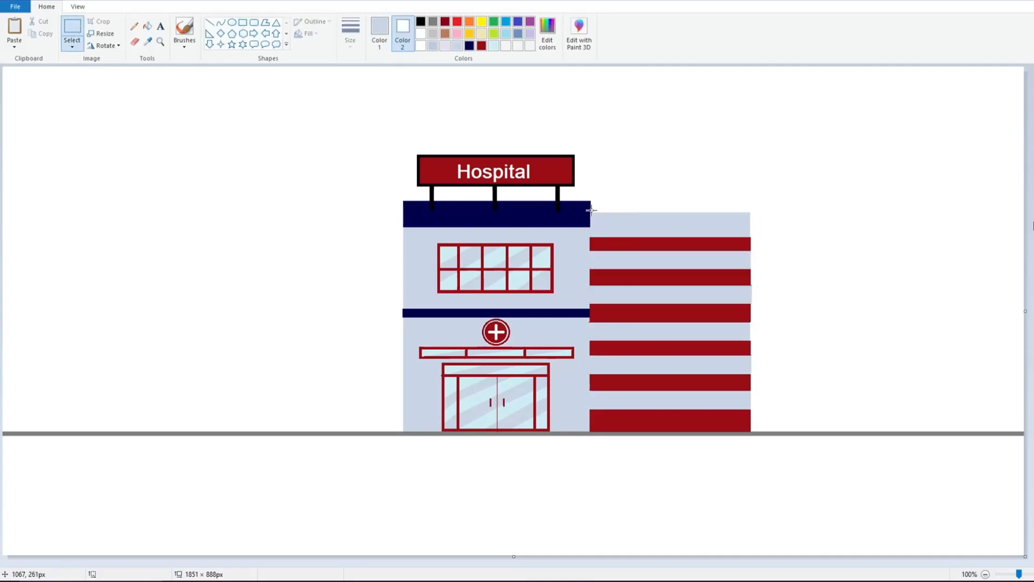
# - Copy the striped right wing and fit the copy against the left side of the central building
pyautogui.moveTo(591, 210); pyautogui.dragTo(793, 431)
pyautogui.hotkey('ctrl', 'c')
pyautogui.hotkey('ctrl', 'v')
pyautogui.moveTo(92, 133); pyautogui.dragTo(333, 277)
pyautogui.moveTo(338, 355); pyautogui.dragTo(339, 357)
pyautogui.click(169, 227)
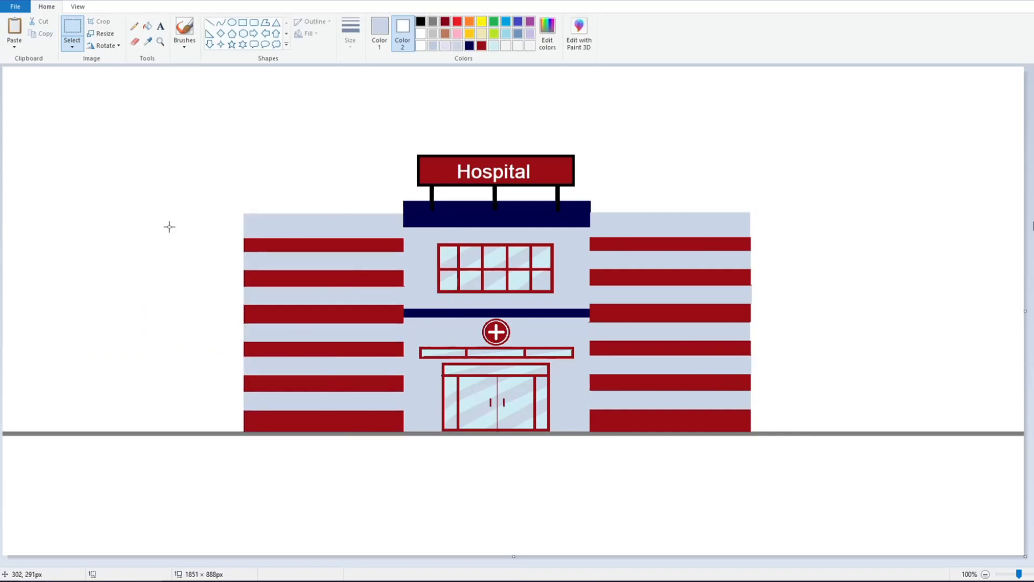
# - Fill the dark red stripes of both wings with navy
pyautogui.click(379, 32)
pyautogui.click(469, 45)
pyautogui.click(147, 26)
pyautogui.click(343, 245)
pyautogui.click(343, 278)
pyautogui.click(344, 314)
pyautogui.click(348, 349)
pyautogui.click(344, 384)
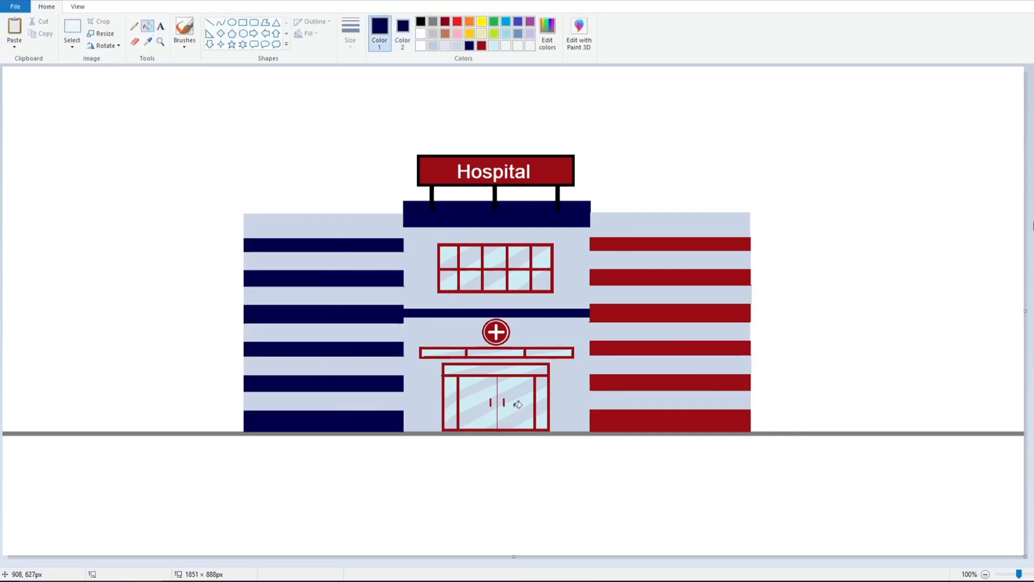
pyautogui.click(634, 383)
pyautogui.click(635, 421)
# - Draw a thick grey line across the full canvas width along the ground line
pyautogui.click(210, 22)
pyautogui.click(350, 32)
pyautogui.click(375, 135)
pyautogui.moveTo(3, 429)
pyautogui.mouseDown()
pyautogui.moveTo(481, 443)
pyautogui.moveTo(1023, 429)
pyautogui.mouseUp()
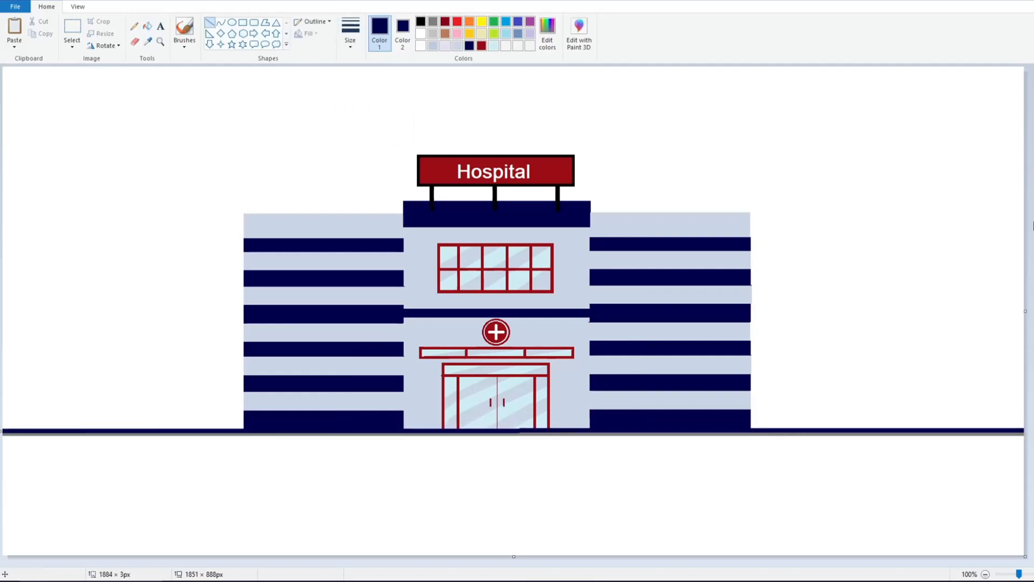
pyautogui.click(433, 21)
pyautogui.click(120, 244)
# - Draw light blue-grey lines along the upper edge of the lowest navy stripe on both wings to make it thinner
pyautogui.click(433, 46)
pyautogui.moveTo(244, 409)
pyautogui.mouseDown()
pyautogui.moveTo(408, 407)
pyautogui.moveTo(358, 409)
pyautogui.mouseUp()
pyautogui.hotkey('ctrl', 'z')
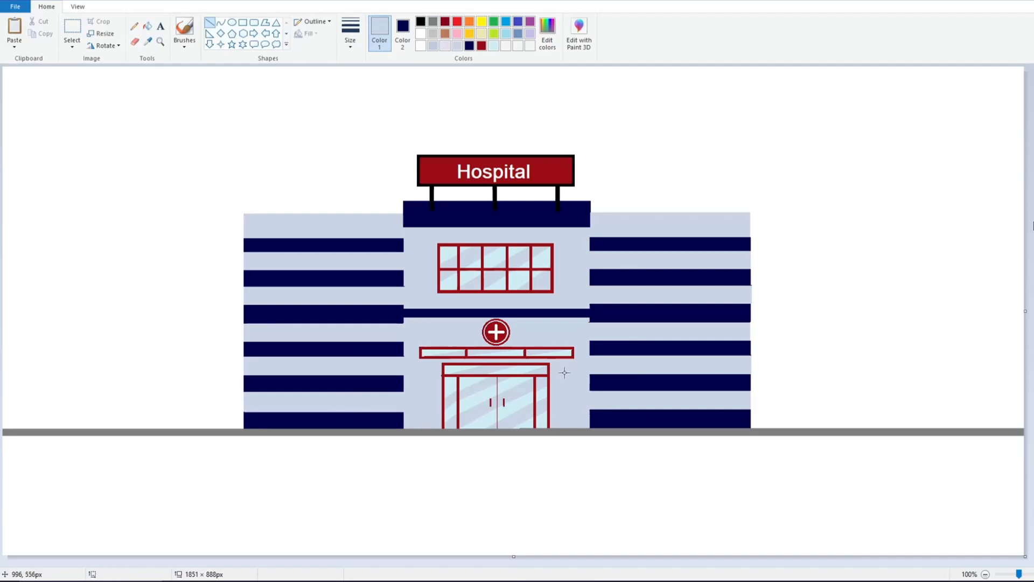
pyautogui.moveTo(708, 400)
pyautogui.mouseDown()
pyautogui.moveTo(750, 408)
pyautogui.moveTo(686, 408)
pyautogui.mouseUp()
pyautogui.moveTo(749, 410); pyautogui.dragTo(749, 410)
pyautogui.click(787, 369)
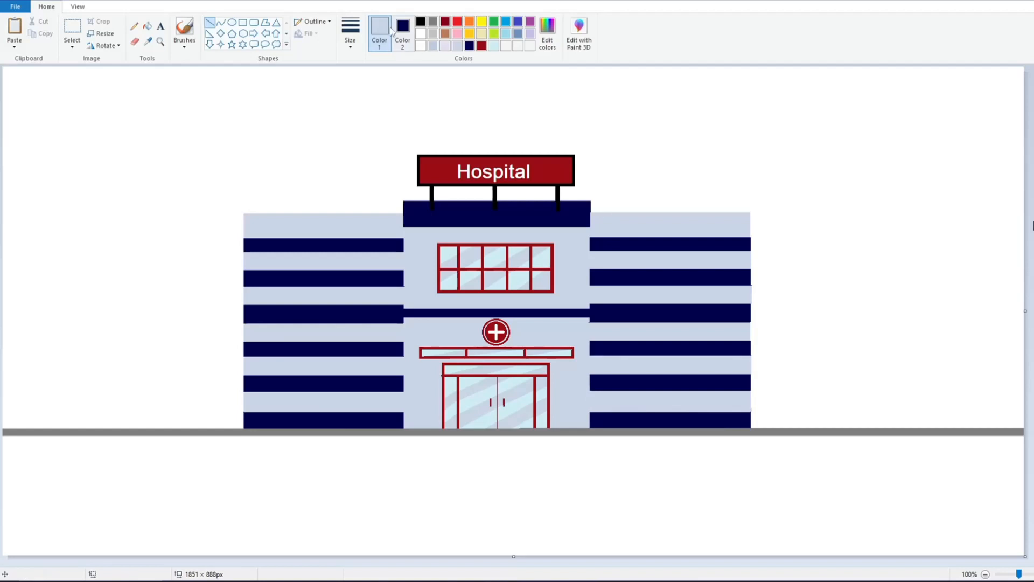
# - Outline a lower side wing beyond the left striped wing with navy roof and wall lines and fill it light blue-grey
pyautogui.click(469, 46)
pyautogui.moveTo(247, 233)
pyautogui.mouseDown()
pyautogui.moveTo(124, 224)
pyautogui.moveTo(123, 426)
pyautogui.mouseUp()
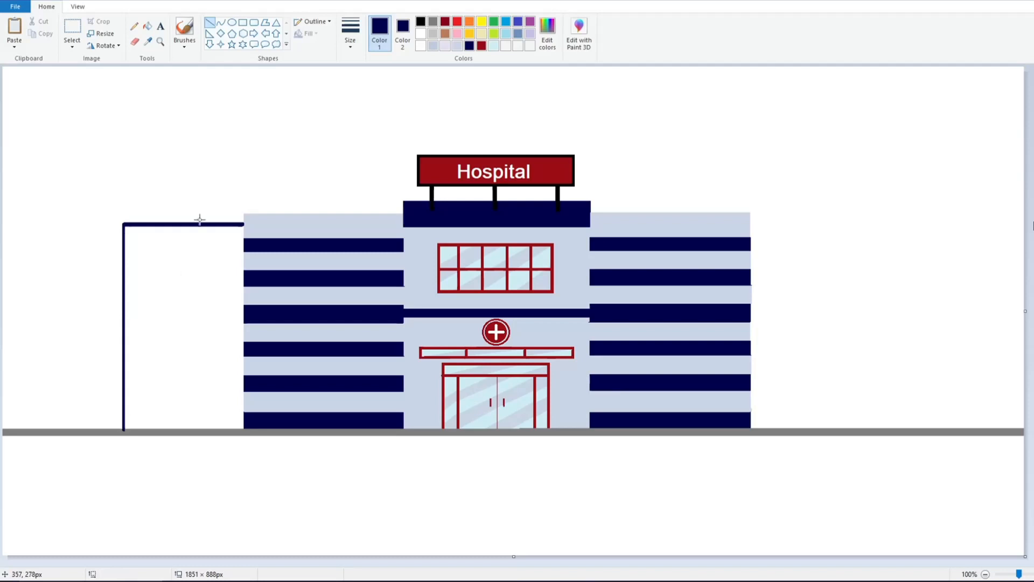
pyautogui.click(444, 46)
pyautogui.click(147, 26)
pyautogui.click(184, 242)
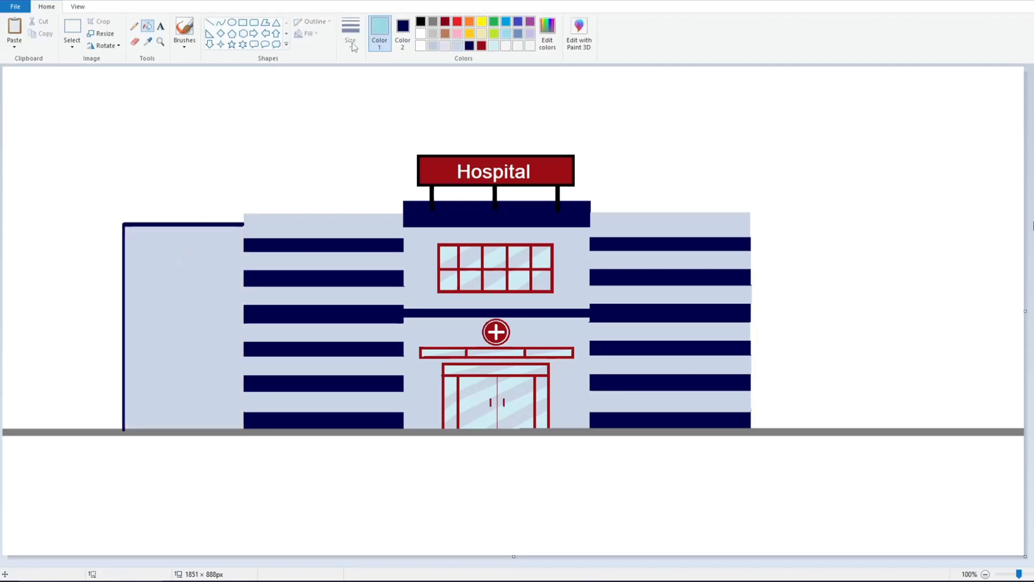
# - Draw an unfilled turquoise window about 71 × 48 px in the side wing's upper left and add diagonal light turquoise reflections
pyautogui.click(242, 22)
pyautogui.click(350, 32)
pyautogui.click(375, 86)
pyautogui.moveTo(136, 235); pyautogui.dragTo(175, 262)
pyautogui.click(316, 35)
pyautogui.click(317, 46)
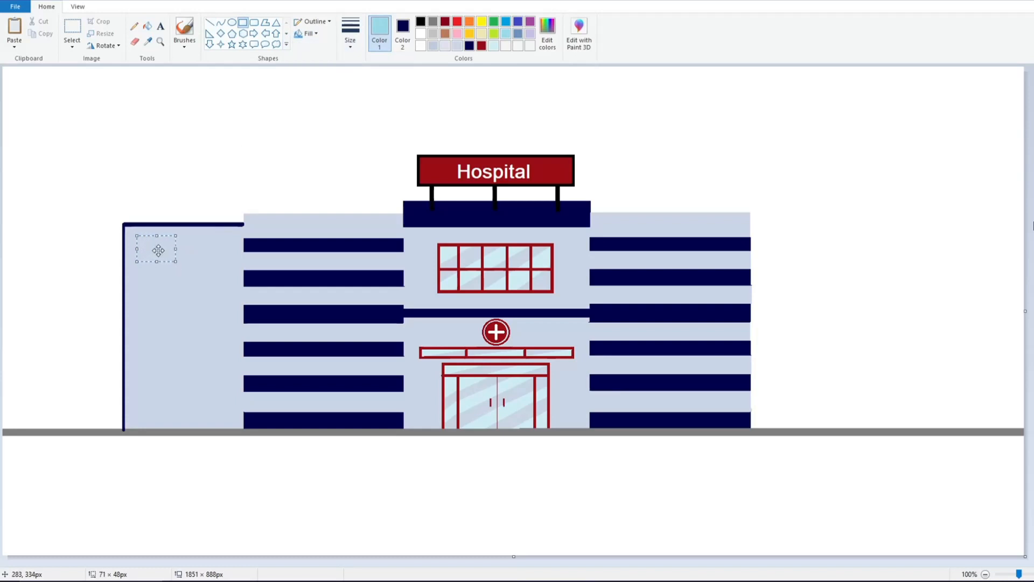
pyautogui.click(210, 22)
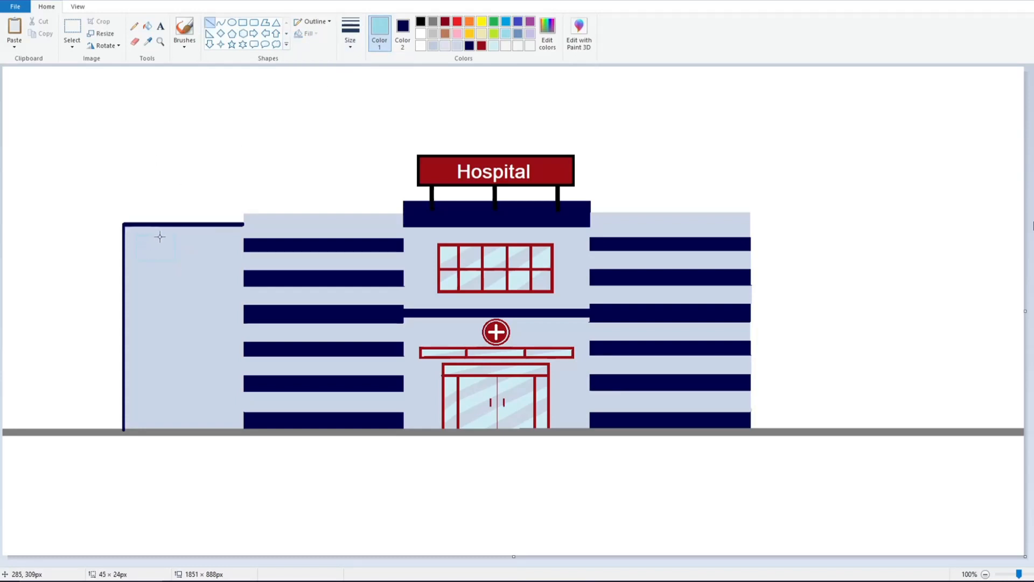
pyautogui.moveTo(162, 236); pyautogui.dragTo(136, 250)
pyautogui.click(147, 26)
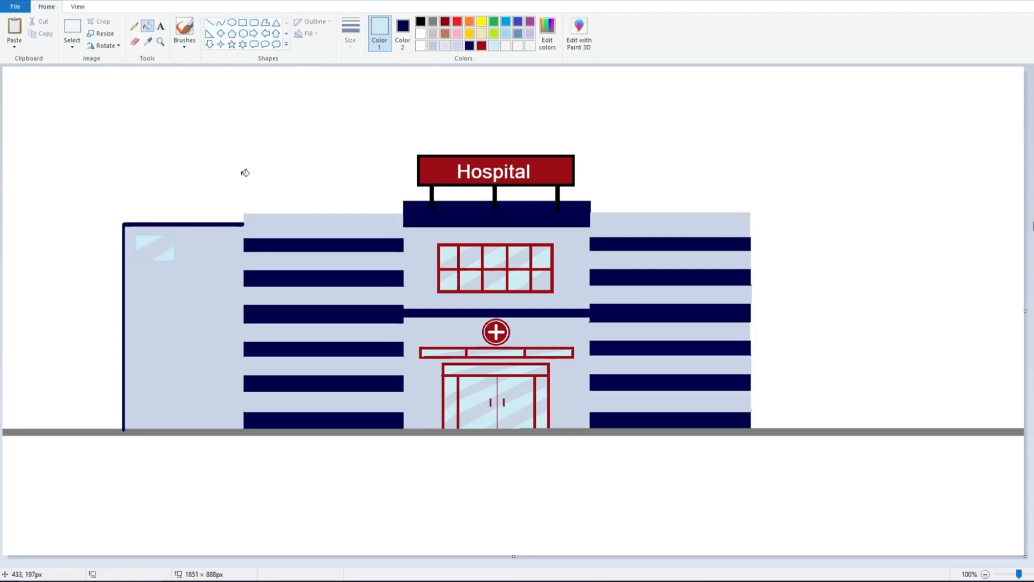
# - Mix a lighter blue-grey custom colour and fill the window reflections and the building walls with it
pyautogui.click(457, 46)
pyautogui.click(547, 34)
pyautogui.moveTo(648, 231); pyautogui.dragTo(648, 224)
pyautogui.click(427, 362)
pyautogui.click(157, 250)
pyautogui.click(470, 257)
pyautogui.click(489, 250)
pyautogui.click(495, 279)
pyautogui.click(511, 261)
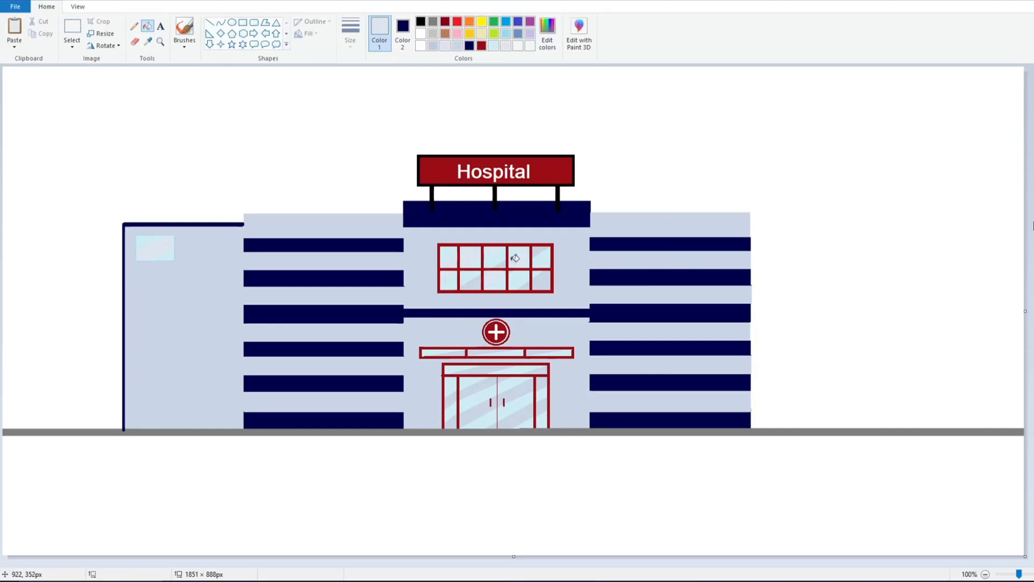
pyautogui.click(540, 327)
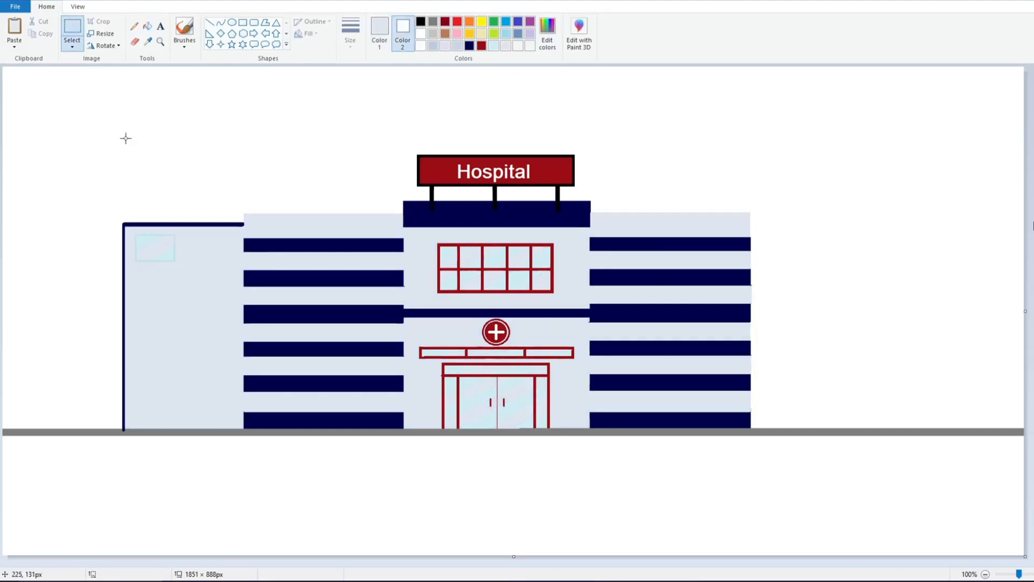
# - Copy the side wing's window and arrange the copies into two columns of five windows
pyautogui.moveTo(133, 230); pyautogui.dragTo(177, 264)
pyautogui.click(12, 27)
pyautogui.moveTo(27, 86); pyautogui.dragTo(213, 251)
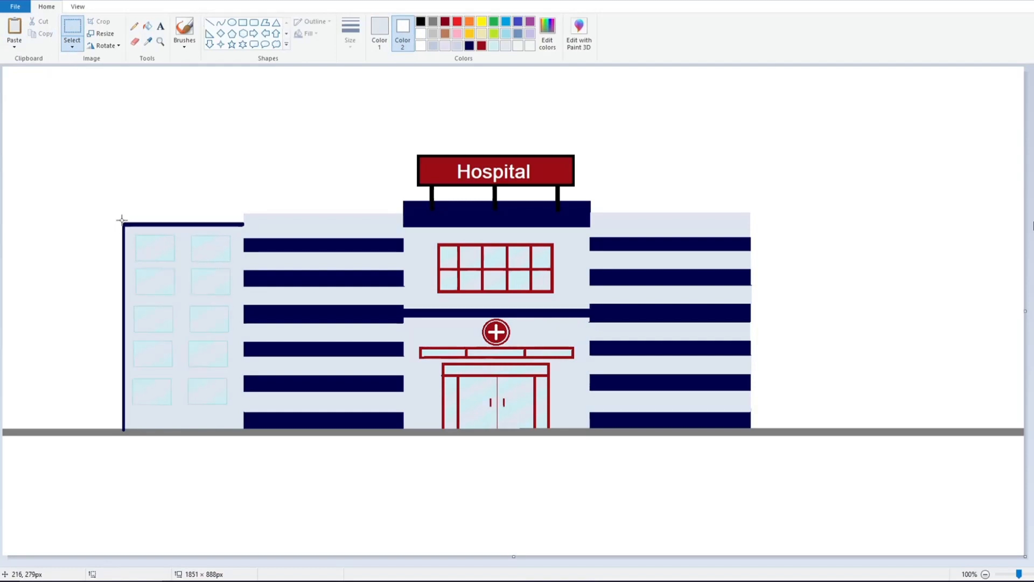
# - Copy the windowed left side wing and place it, mirrored horizontally, against the right striped wing
pyautogui.moveTo(123, 222); pyautogui.dragTo(247, 429)
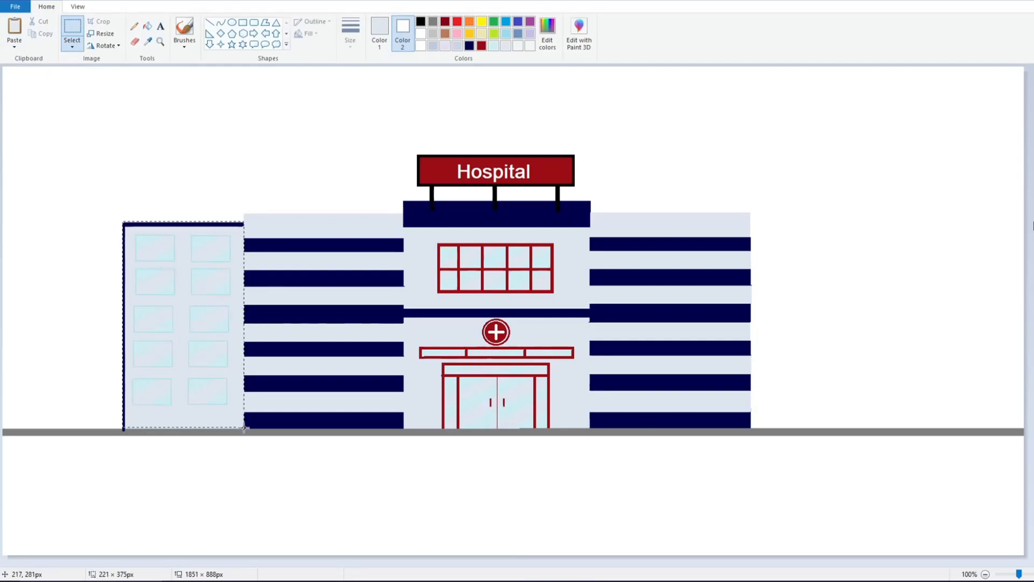
pyautogui.hotkey('ctrl', 'c')
pyautogui.click(12, 27)
pyautogui.moveTo(64, 146); pyautogui.dragTo(817, 302)
pyautogui.click(840, 203)
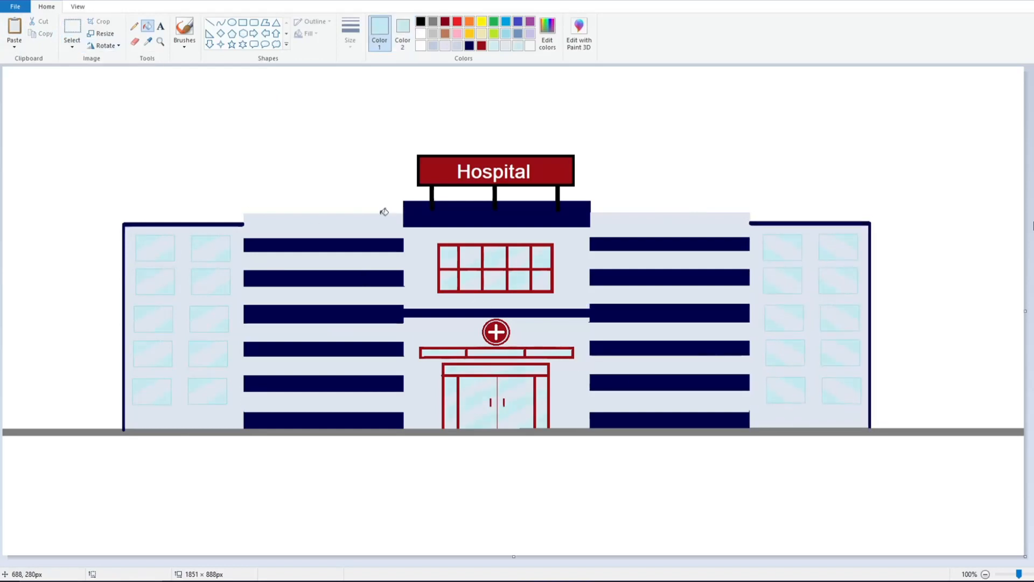
# - Draw a filled dark red bar about 285 px wide across the top band of the left striped wing and thicken it slightly
pyautogui.moveTo(245, 223); pyautogui.dragTo(403, 227)
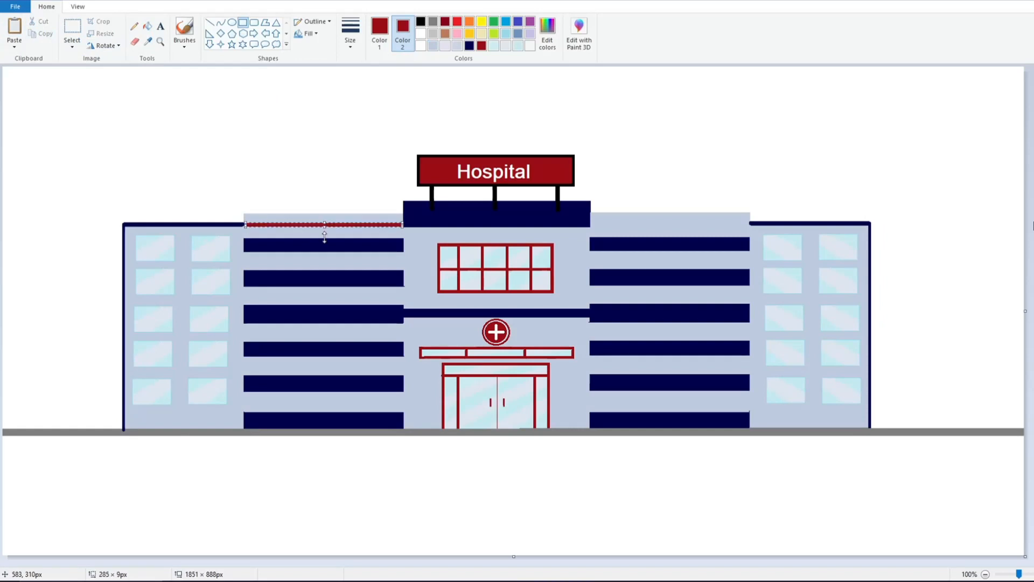
pyautogui.moveTo(325, 237); pyautogui.dragTo(320, 229)
pyautogui.click(287, 190)
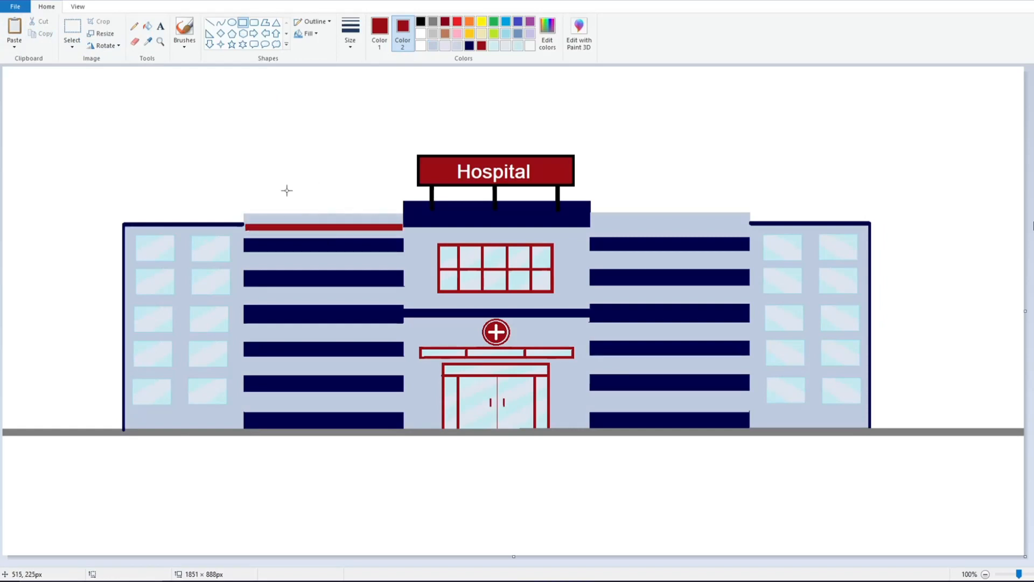
# - Copy the dark red bar and place the copy across the top band of the right striped wing
pyautogui.click(72, 27)
pyautogui.moveTo(272, 230); pyautogui.dragTo(403, 231)
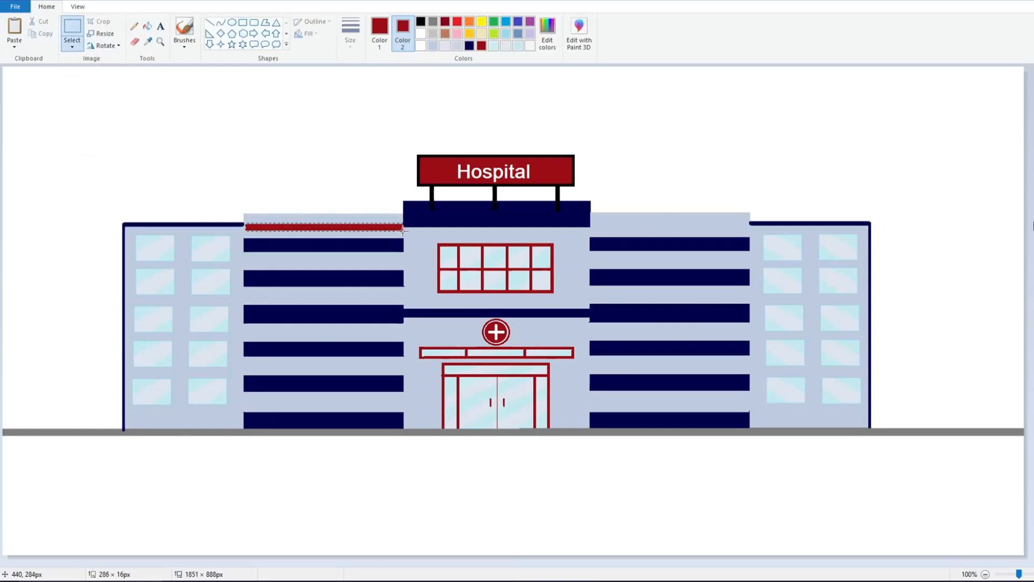
pyautogui.click(41, 34)
pyautogui.click(14, 27)
pyautogui.moveTo(35, 71); pyautogui.dragTo(623, 226)
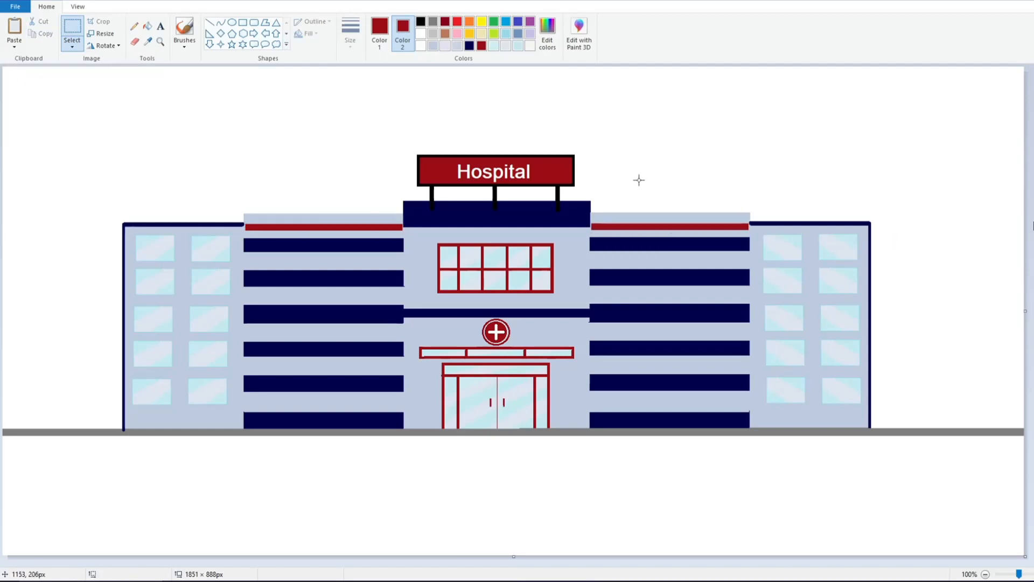
# - Mix a darker grey custom colour and fill the ground line and the entrance frame with it
pyautogui.click(433, 22)
pyautogui.click(547, 33)
pyautogui.moveTo(649, 265); pyautogui.dragTo(649, 277)
pyautogui.click(427, 362)
pyautogui.click(150, 27)
pyautogui.click(324, 432)
pyautogui.click(379, 34)
pyautogui.click(529, 46)
pyautogui.click(101, 432)
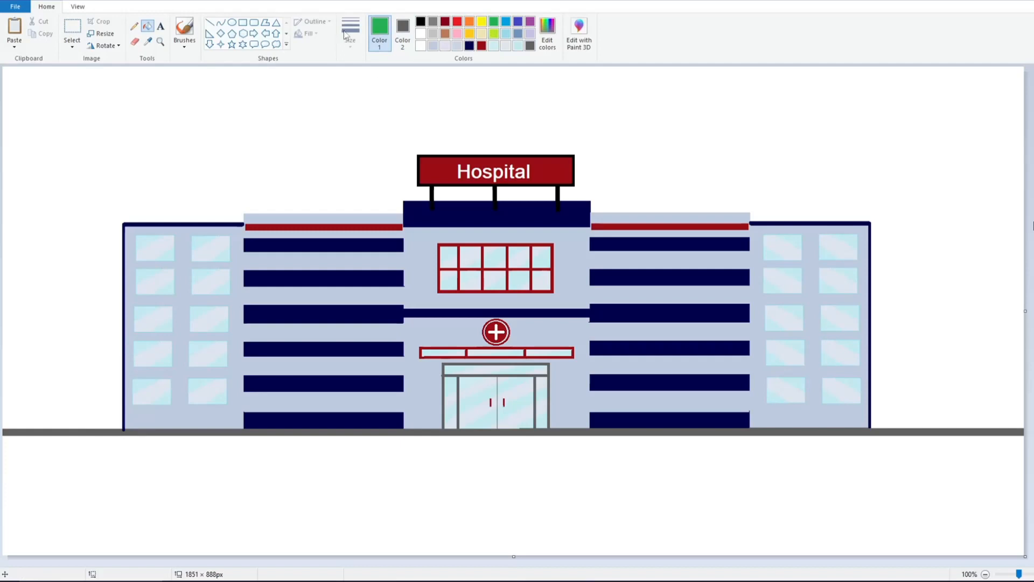
# - Draw two thin green slanted lines about 69 px tall below the ground, spreading outward from the central building's lower corners
pyautogui.click(210, 23)
pyautogui.click(350, 35)
pyautogui.click(376, 86)
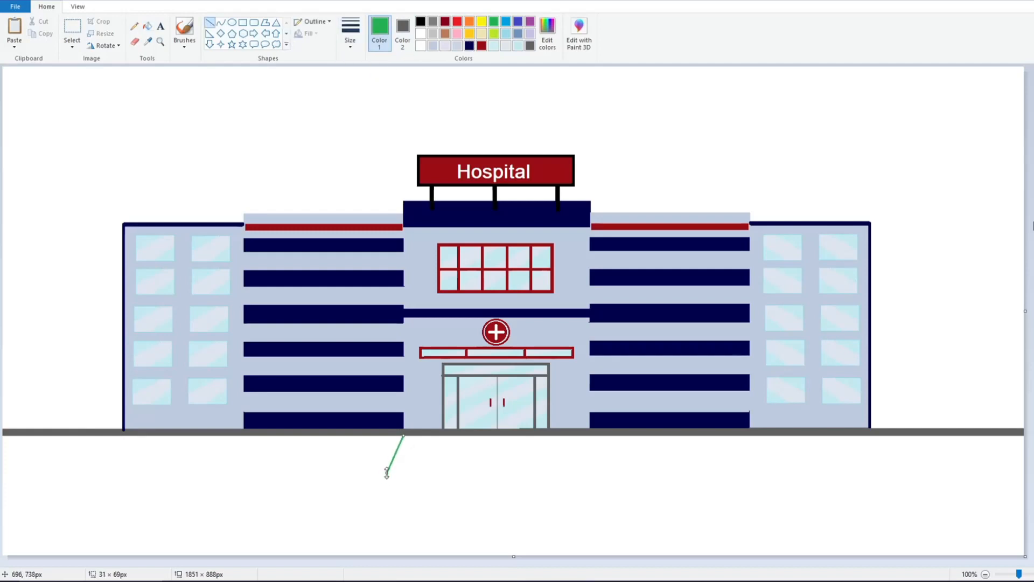
pyautogui.moveTo(588, 435); pyautogui.dragTo(608, 468)
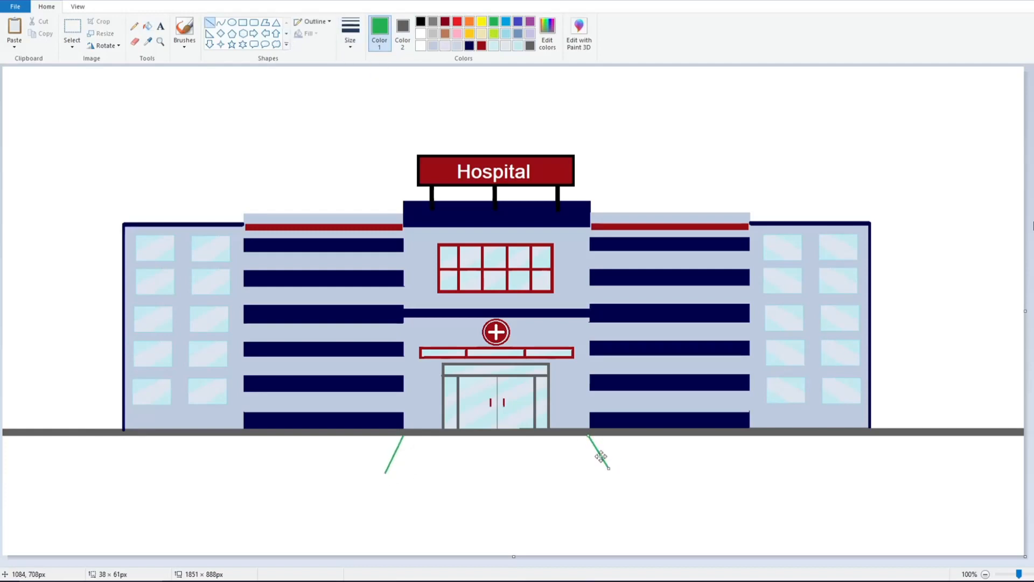
# - Draw two filled dark grey kerb bars from the lower ends of the slanted lines out to the canvas edges
pyautogui.click(243, 23)
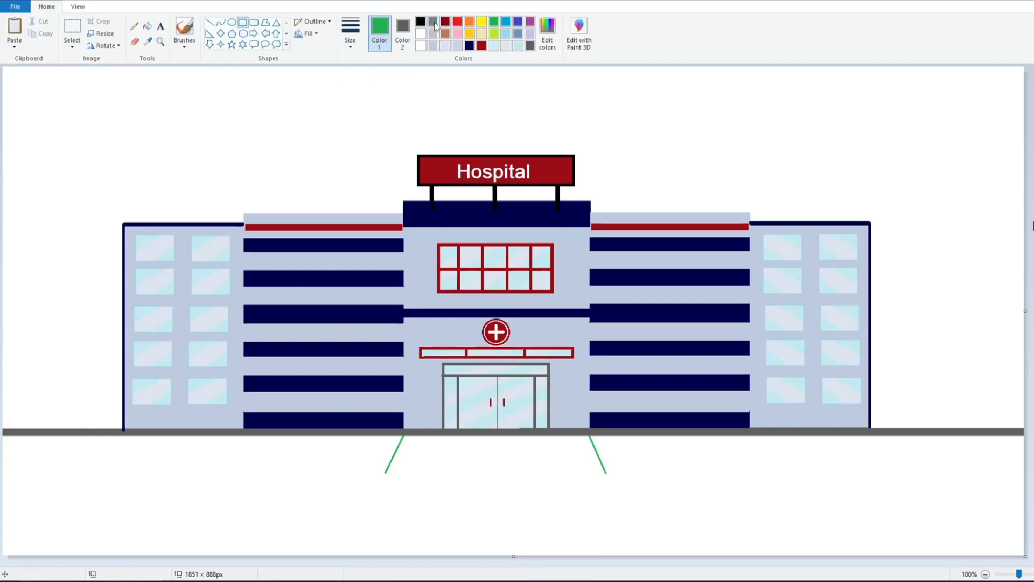
pyautogui.click(433, 21)
pyautogui.moveTo(606, 473); pyautogui.dragTo(1008, 478)
pyautogui.moveTo(385, 473); pyautogui.dragTo(1, 477)
pyautogui.click(151, 169)
# - Fill the two enclosed strips between the ground line and the kerbs with green as lawns
pyautogui.click(147, 26)
pyautogui.click(493, 22)
pyautogui.click(344, 453)
pyautogui.click(635, 454)
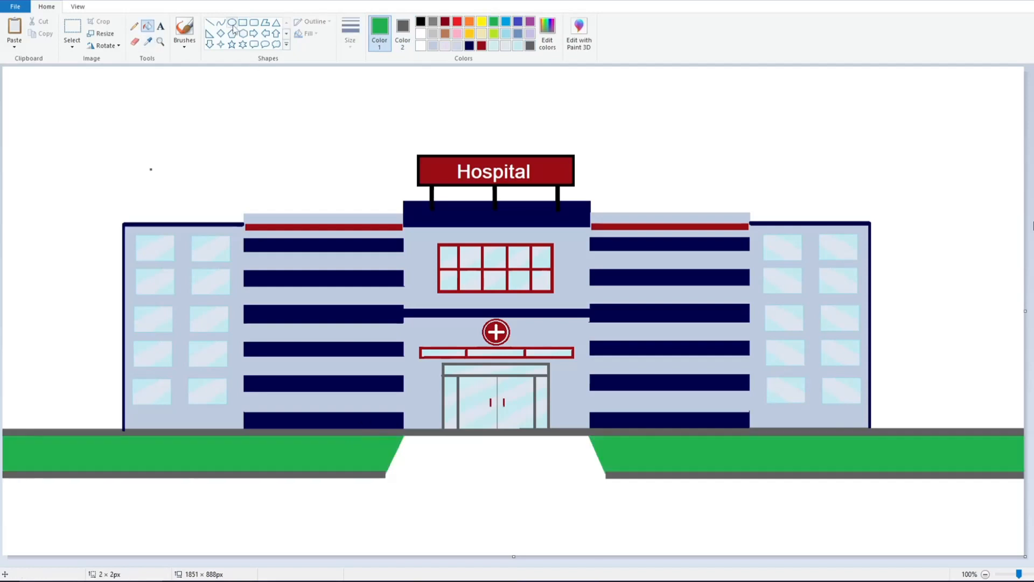
# - Draw dark grey lines about 74 px tall over the slanted inner edges of both lawns
pyautogui.click(243, 22)
pyautogui.click(210, 23)
pyautogui.click(530, 46)
pyautogui.moveTo(404, 434); pyautogui.dragTo(384, 474)
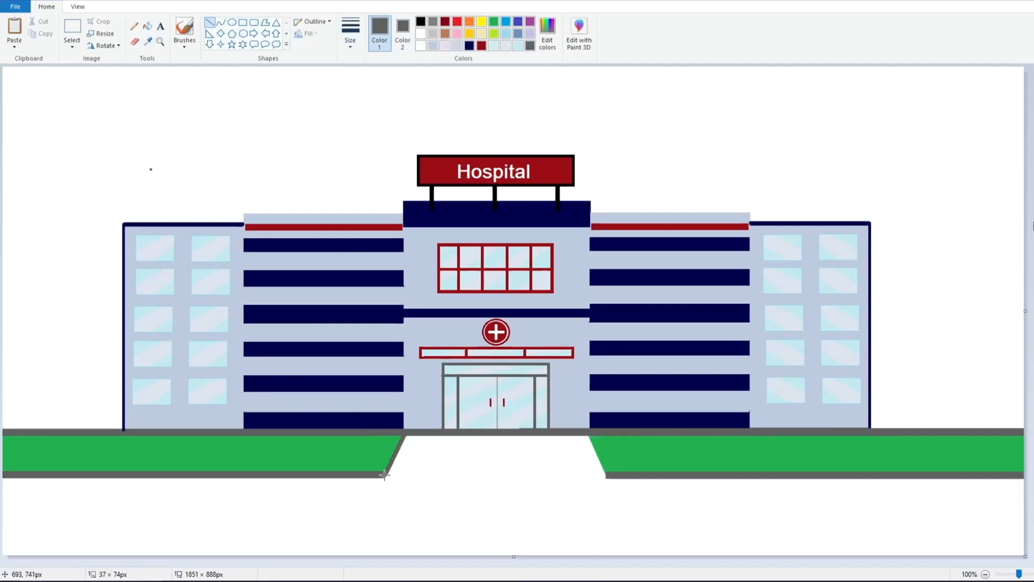
pyautogui.moveTo(587, 436); pyautogui.dragTo(605, 475)
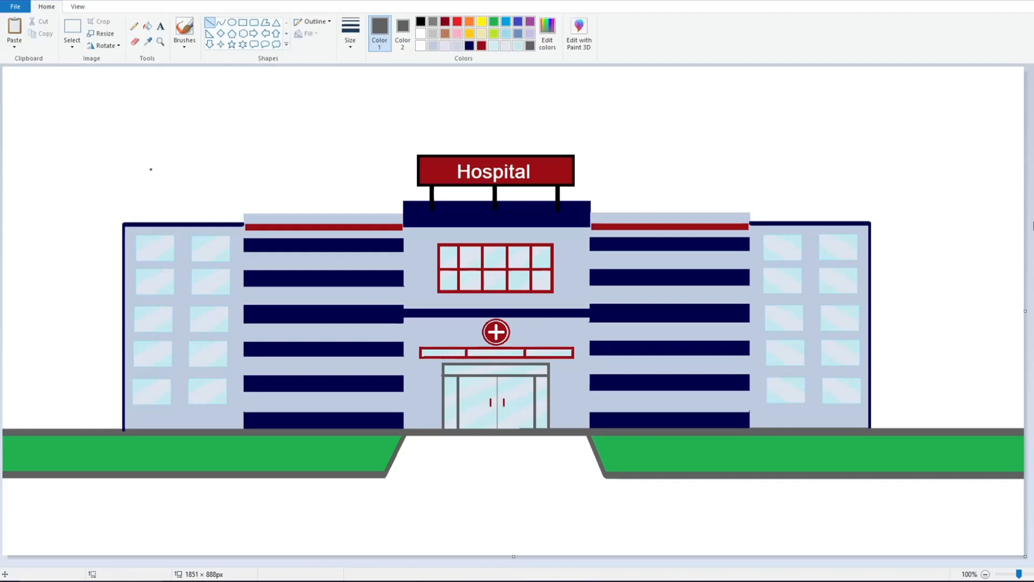
# - Fill the driveway and the road area below the kerbs with light grey
pyautogui.click(149, 27)
pyautogui.click(431, 481)
pyautogui.click(432, 34)
pyautogui.click(498, 446)
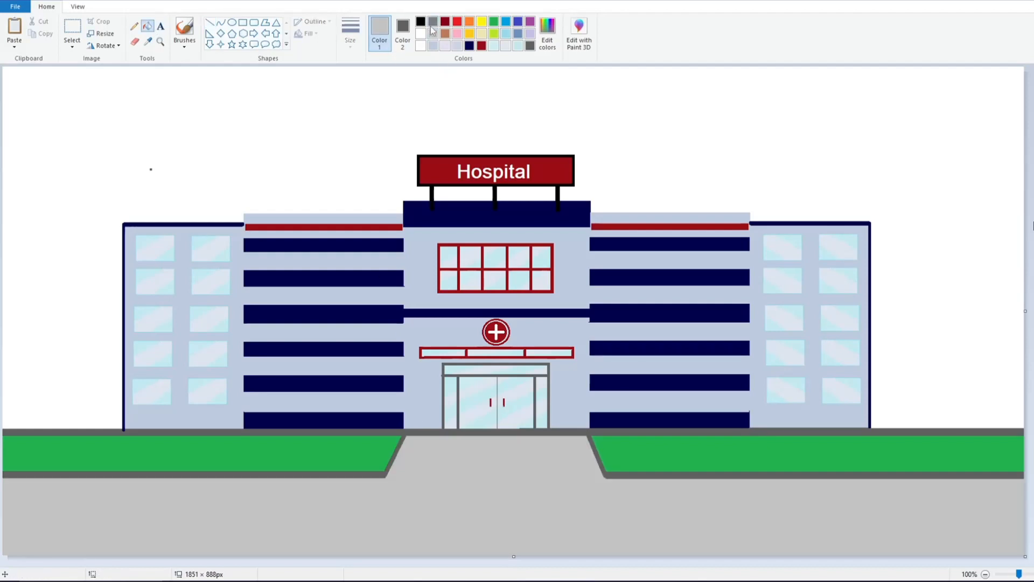
# - Mix a medium grey custom colour and fill the driveway and road area with it
pyautogui.click(432, 23)
pyautogui.click(547, 34)
pyautogui.moveTo(647, 264); pyautogui.dragTo(647, 260)
pyautogui.click(428, 363)
pyautogui.click(473, 467)
# - Draw a filled white block on the left kerb near its outer end
pyautogui.click(243, 23)
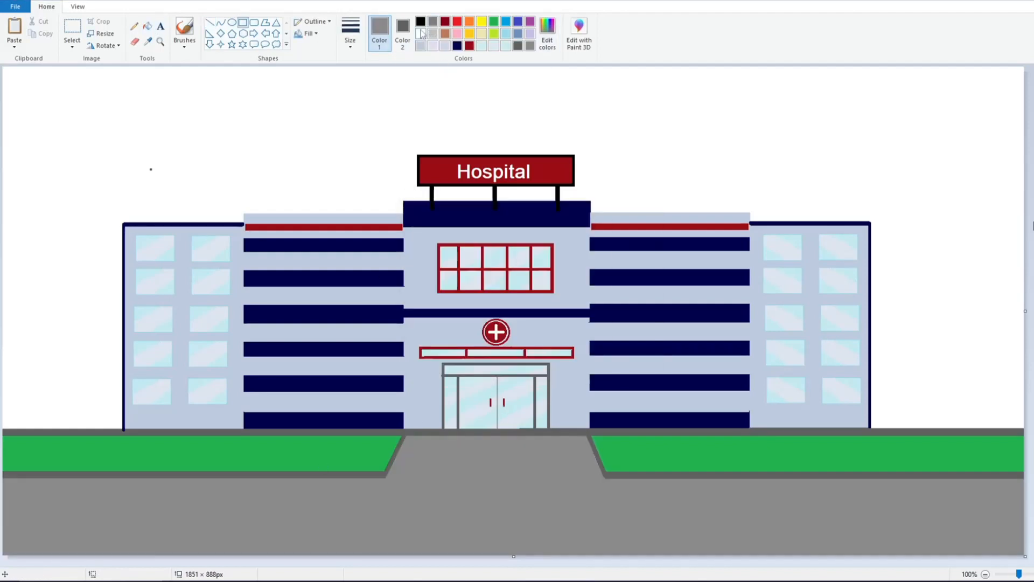
pyautogui.click(420, 33)
pyautogui.click(403, 34)
pyautogui.click(421, 34)
pyautogui.moveTo(19, 473); pyautogui.dragTo(87, 477)
pyautogui.hotkey('ctrl', 'z')
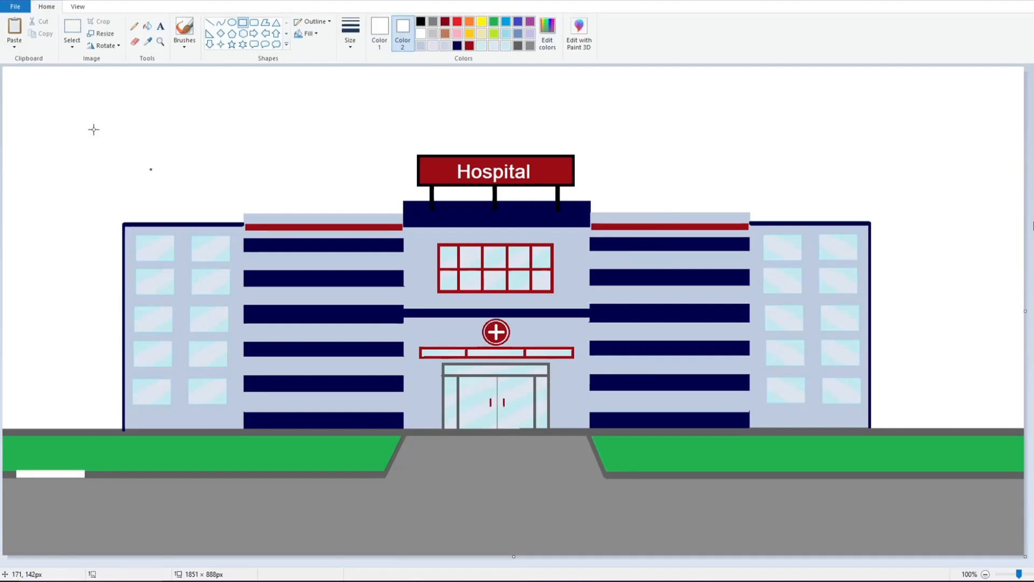
# - Copy the white kerb block and place copies along both kerbs, making three blocks on each side
pyautogui.click(72, 30)
pyautogui.moveTo(16, 469); pyautogui.dragTo(88, 477)
pyautogui.click(42, 33)
pyautogui.hotkey('ctrl', 'v')
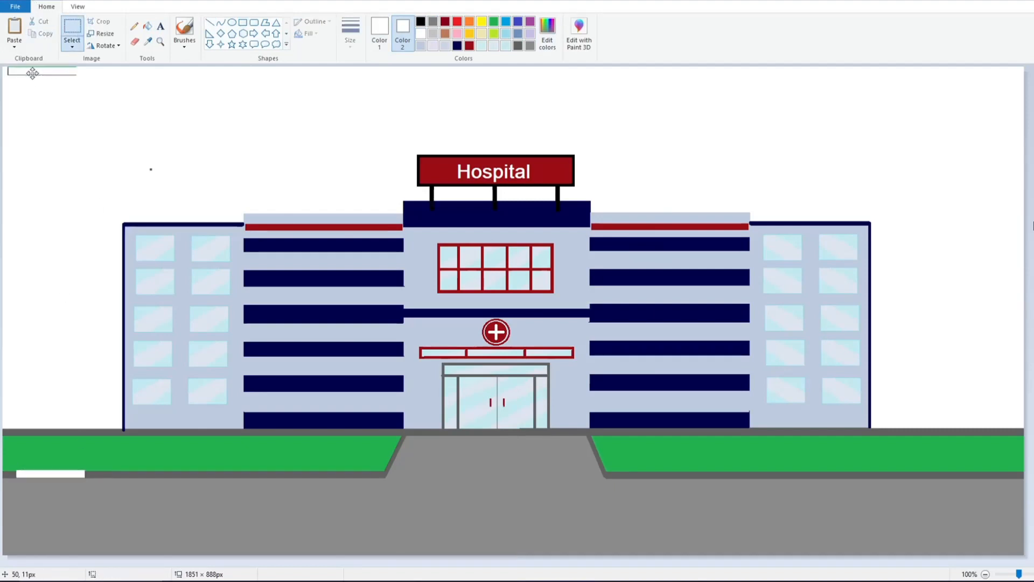
pyautogui.moveTo(32, 72); pyautogui.dragTo(170, 475)
# - Draw a filled black upright rectangle about 14 × 40 px in the empty area beside the left wing as a lamp base
pyautogui.click(243, 23)
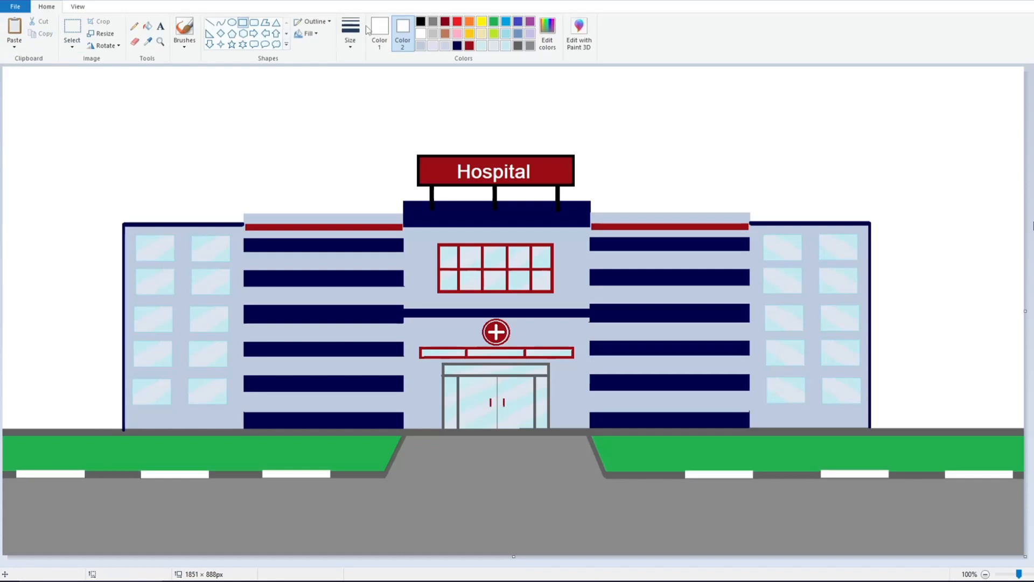
pyautogui.click(379, 32)
pyautogui.click(421, 22)
pyautogui.click(402, 32)
pyautogui.click(420, 23)
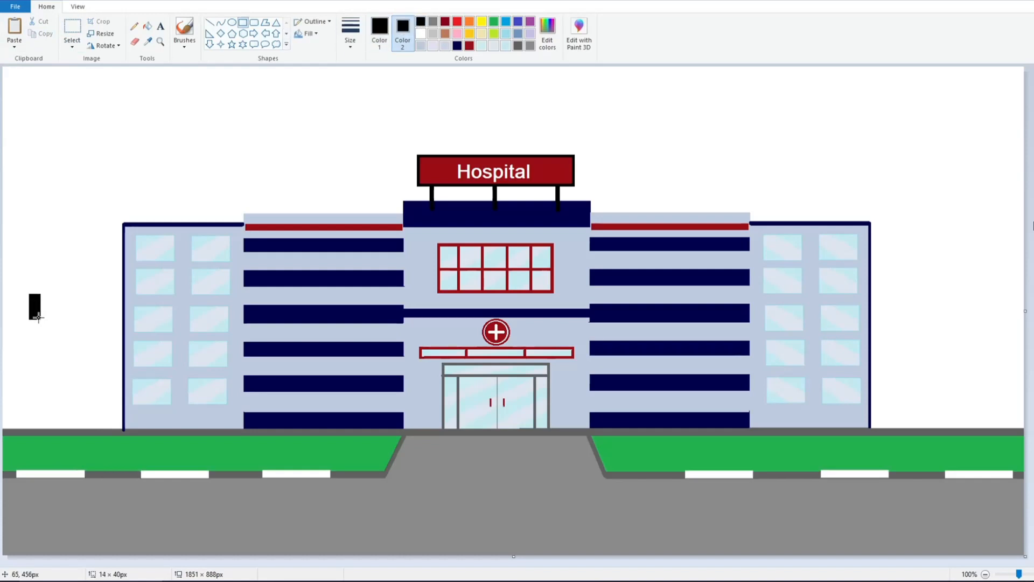
pyautogui.click(54, 293)
# - Add a small black triangular cap on top of the lamp base and erase any stray marks around it
pyautogui.scroll(1, 54, 292)
pyautogui.click(276, 23)
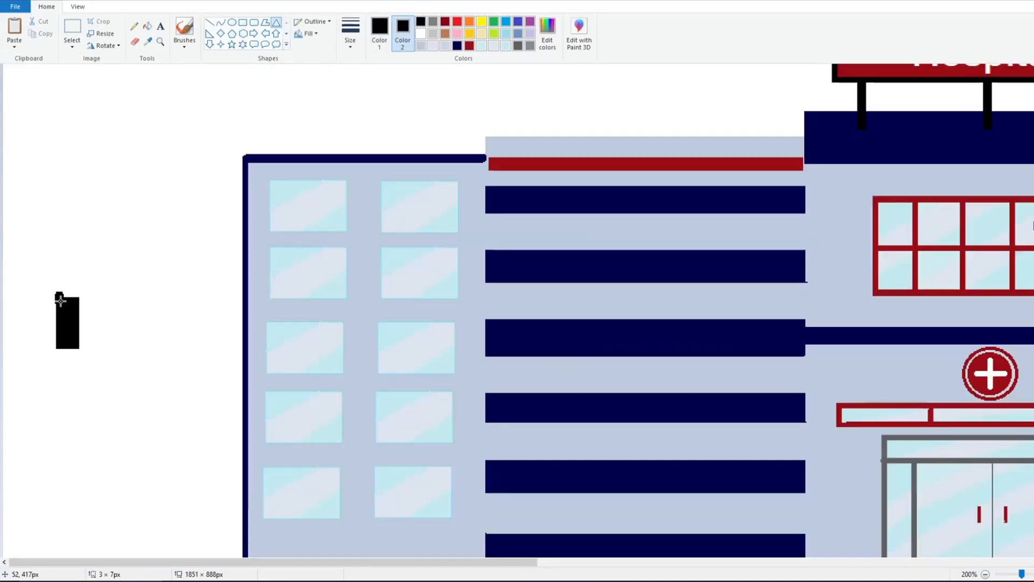
pyautogui.moveTo(61, 301); pyautogui.dragTo(74, 314)
pyautogui.moveTo(68, 304)
pyautogui.mouseDown()
pyautogui.moveTo(80, 296)
pyautogui.moveTo(52, 292)
pyautogui.mouseUp()
pyautogui.click(105, 310)
pyautogui.click(44, 2)
pyautogui.click(134, 41)
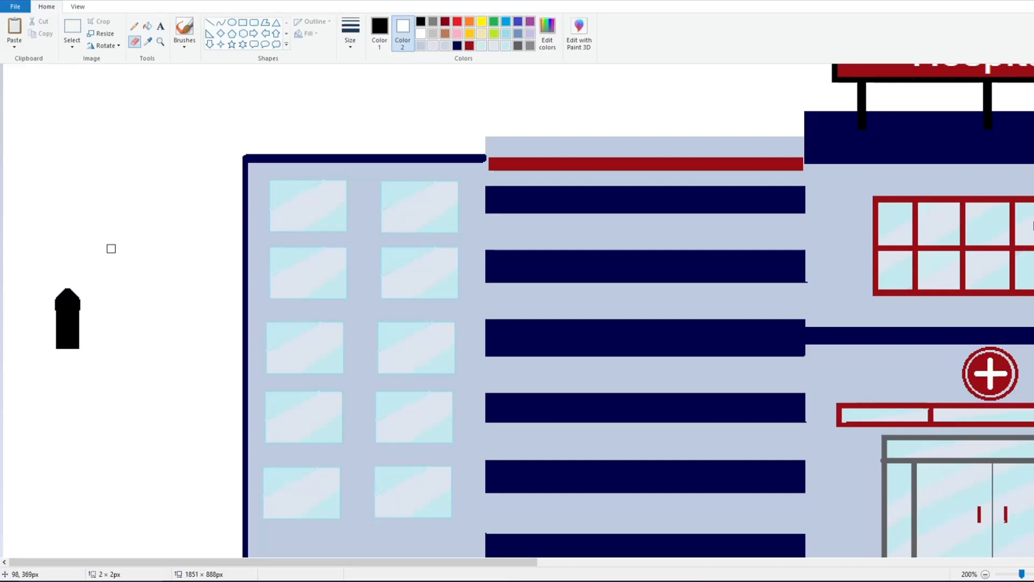
# - Draw a thin black vertical pole about 182 px tall from the cap's tip and extend it further upward
pyautogui.click(209, 22)
pyautogui.click(350, 32)
pyautogui.click(350, 86)
pyautogui.moveTo(68, 289)
pyautogui.mouseDown()
pyautogui.moveTo(67, 128)
pyautogui.moveTo(67, 140)
pyautogui.mouseUp()
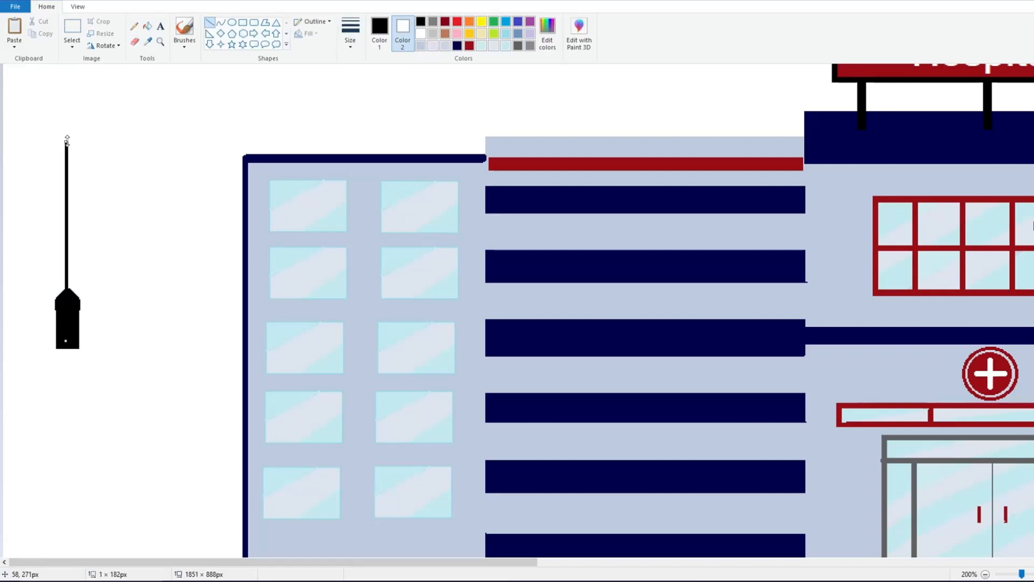
pyautogui.click(985, 574)
pyautogui.scroll(1, 235, 309)
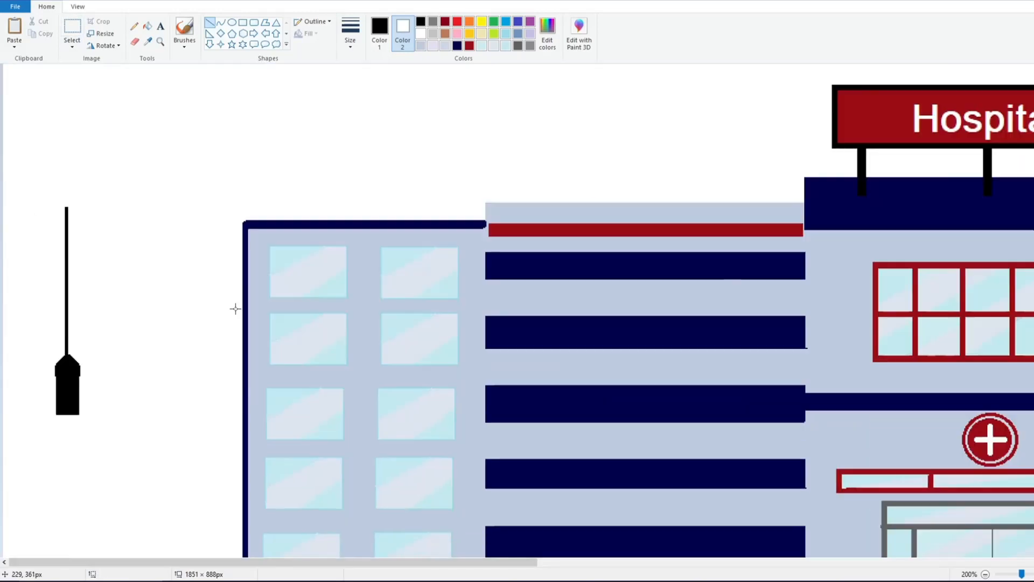
pyautogui.moveTo(67, 214); pyautogui.dragTo(67, 151)
# - Select the whole lamp post with a rectangular selection and move it down to free space above the pole
pyautogui.click(72, 45)
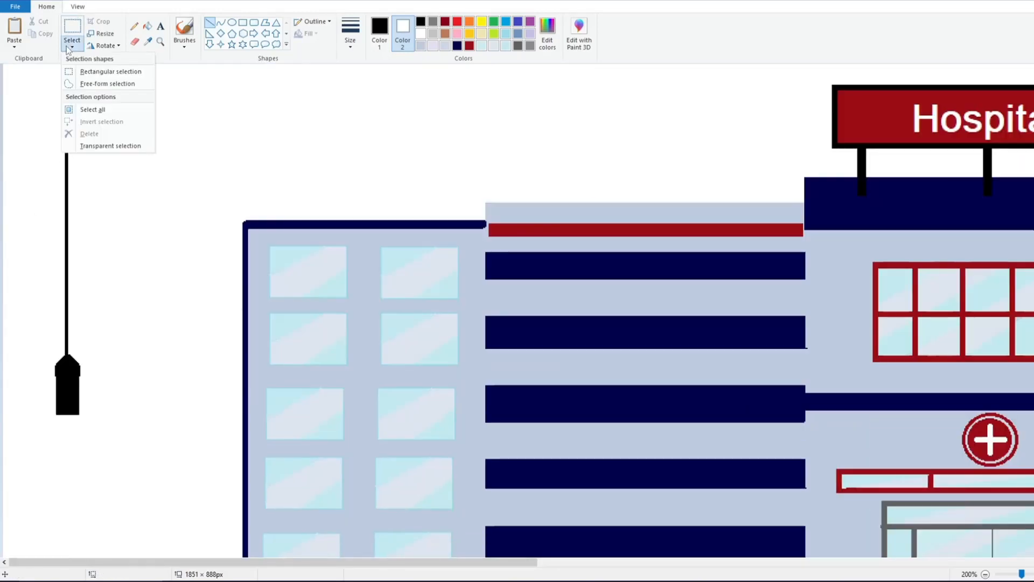
pyautogui.click(108, 72)
pyautogui.moveTo(37, 96); pyautogui.dragTo(128, 425)
pyautogui.moveTo(80, 320); pyautogui.dragTo(87, 394)
# - Draw an unfilled black oval around the pole's top and delete its upper half to leave a curved lamp arm
pyautogui.click(231, 23)
pyautogui.moveTo(37, 153)
pyautogui.mouseDown()
pyautogui.moveTo(105, 230)
pyautogui.moveTo(112, 217)
pyautogui.mouseUp()
pyautogui.click(310, 34)
pyautogui.click(319, 45)
pyautogui.moveTo(81, 188); pyautogui.dragTo(79, 188)
pyautogui.click(195, 153)
pyautogui.click(72, 27)
pyautogui.moveTo(31, 150)
pyautogui.mouseDown()
pyautogui.moveTo(133, 177)
pyautogui.moveTo(109, 169)
pyautogui.moveTo(118, 184)
pyautogui.mouseUp()
pyautogui.press('Delete')
# - Draw a solid yellow circle on the right end of the curved lamp arm
pyautogui.click(482, 21)
pyautogui.click(379, 33)
pyautogui.click(481, 21)
pyautogui.click(232, 22)
pyautogui.click(309, 33)
pyautogui.click(318, 57)
# - Copy the yellow circle with a transparent selection and place the copy on the arm's left end
pyautogui.click(72, 26)
pyautogui.click(77, 45)
pyautogui.click(83, 146)
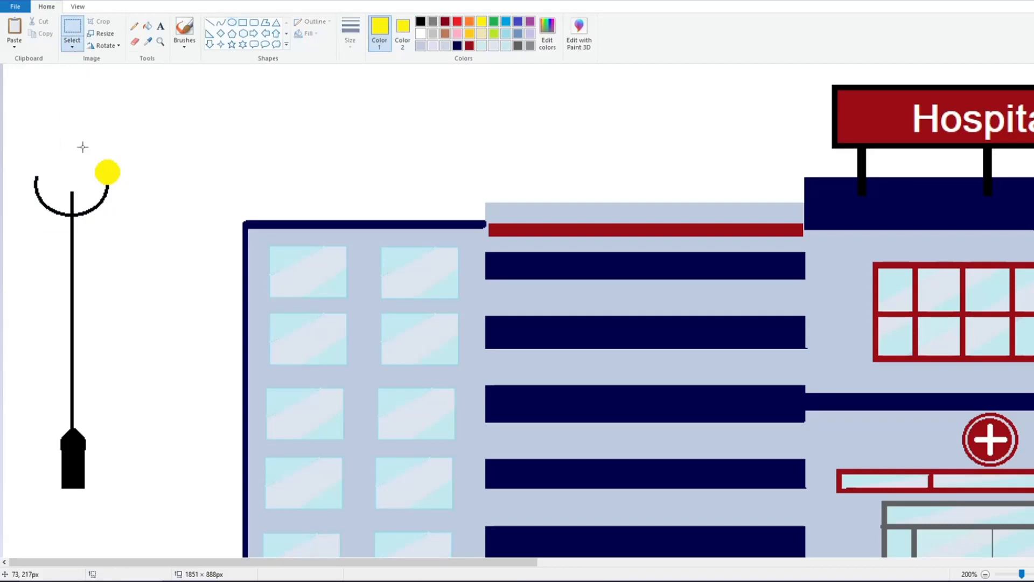
pyautogui.moveTo(83, 145); pyautogui.dragTo(127, 185)
pyautogui.hotkey('ctrl', 'c')
pyautogui.hotkey('ctrl', 'v')
pyautogui.moveTo(22, 82); pyautogui.dragTo(29, 159)
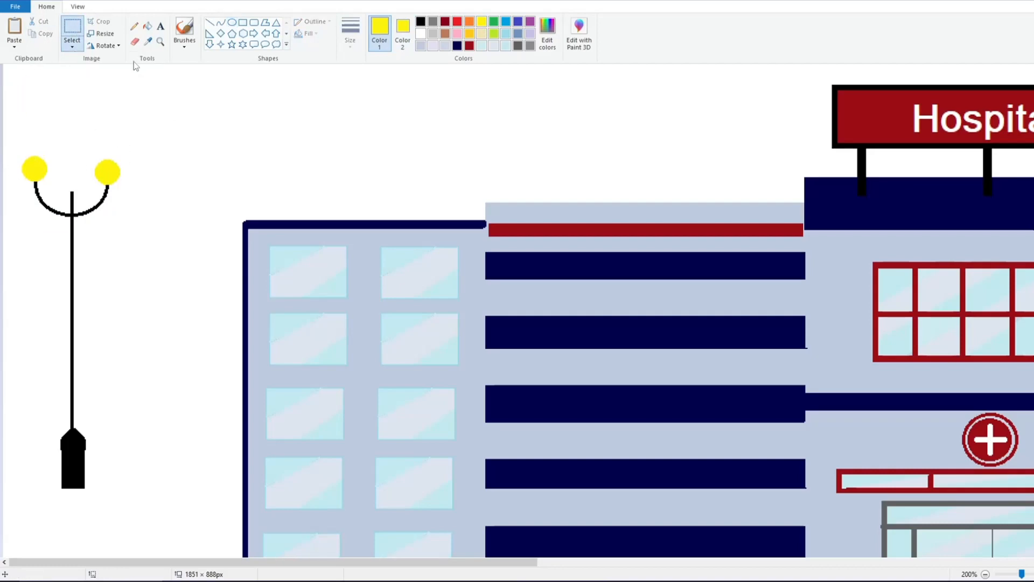
# - Draw small black finials with the Pencil on top of both yellow lamps and on the pole's tip
pyautogui.click(134, 27)
pyautogui.click(420, 22)
pyautogui.click(403, 34)
pyautogui.click(421, 21)
pyautogui.moveTo(104, 160); pyautogui.dragTo(110, 158)
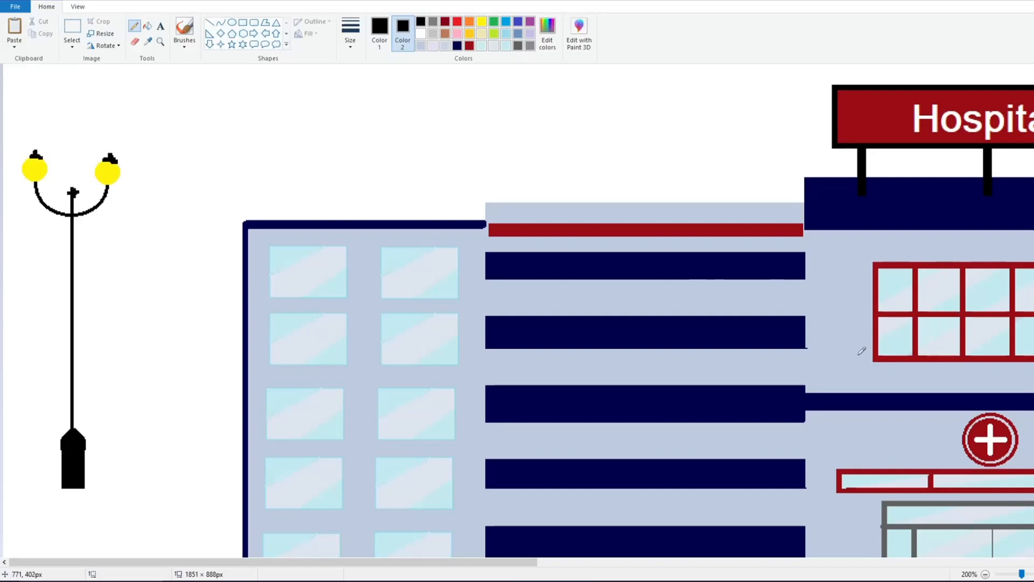
# - Copy the lamp post and space the copies along the kerbs and driveway, making six lamps in total
pyautogui.click(985, 573)
pyautogui.click(72, 26)
pyautogui.moveTo(9, 134); pyautogui.dragTo(71, 365)
pyautogui.moveTo(28, 202); pyautogui.dragTo(227, 332)
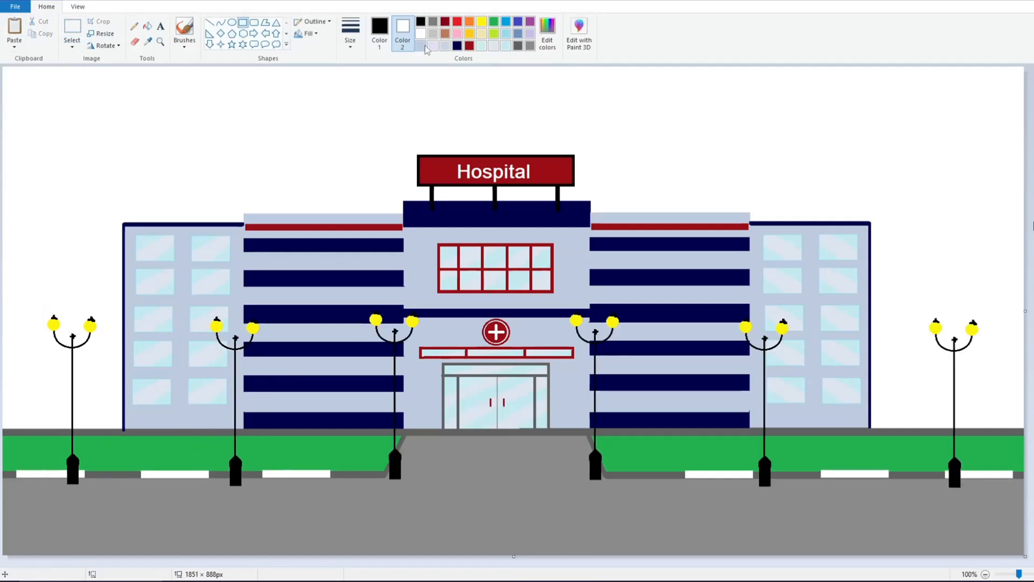
# - Add a custom grey, set it for both colours, and draw a short narrow bar in the empty upper-left sky
pyautogui.click(379, 34)
pyautogui.click(547, 35)
pyautogui.click(645, 200)
pyautogui.click(530, 47)
pyautogui.click(403, 35)
pyautogui.click(530, 47)
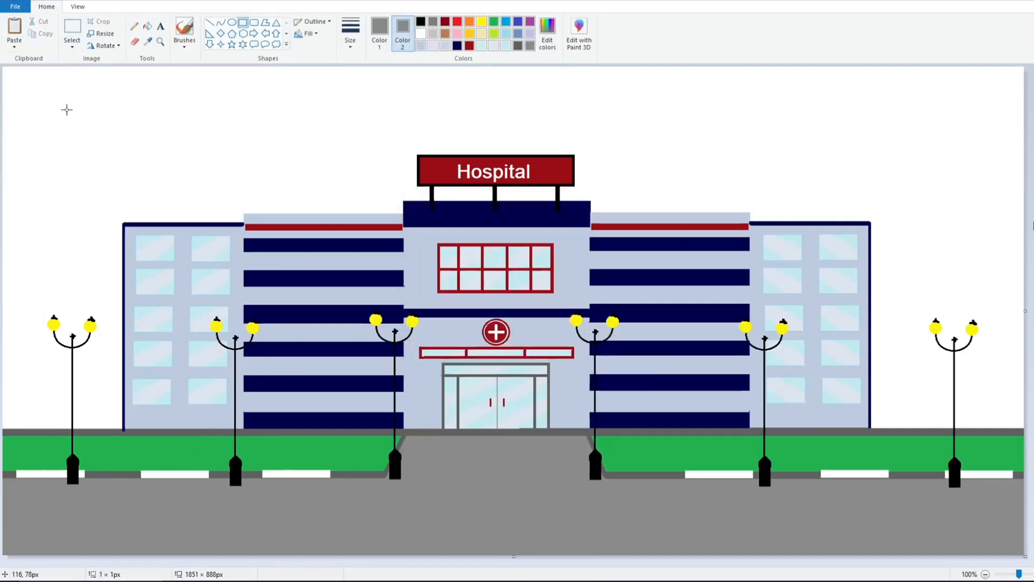
# - Copy the short grey bar and place the copy a little to its right as the second bench upright
pyautogui.click(420, 34)
pyautogui.click(72, 27)
pyautogui.moveTo(67, 127); pyautogui.dragTo(96, 138)
pyautogui.click(42, 33)
pyautogui.click(14, 27)
pyautogui.moveTo(18, 79); pyautogui.dragTo(103, 118)
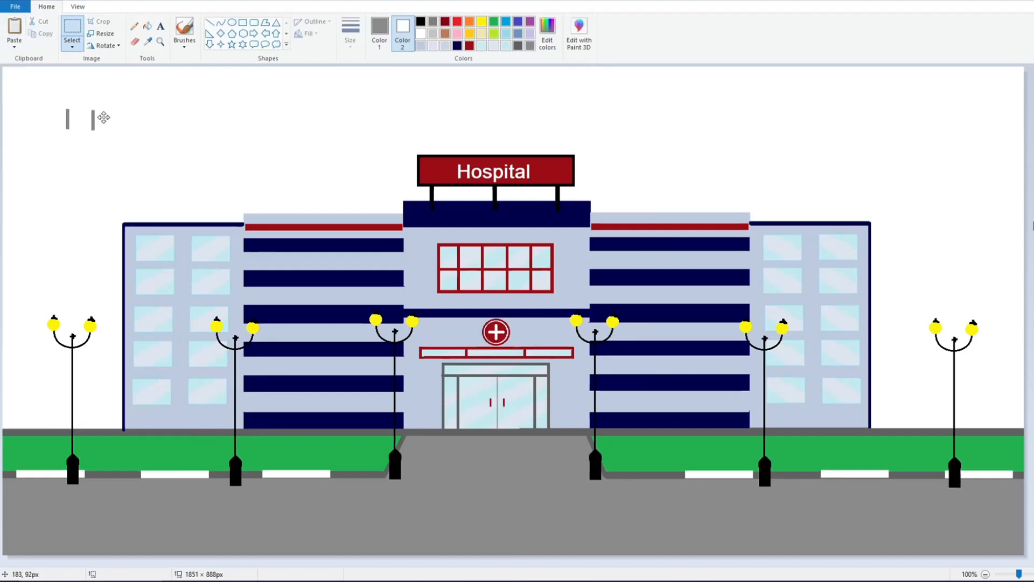
# - Draw two filled brown boards, one below the other, across the two grey uprights as the bench backrest
pyautogui.click(379, 34)
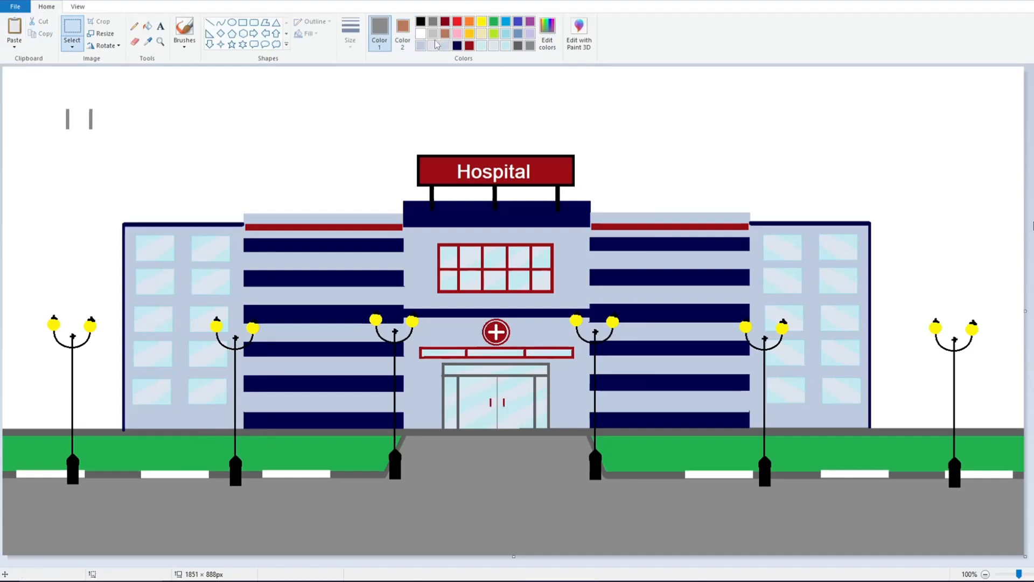
pyautogui.scroll(1, 58, 111)
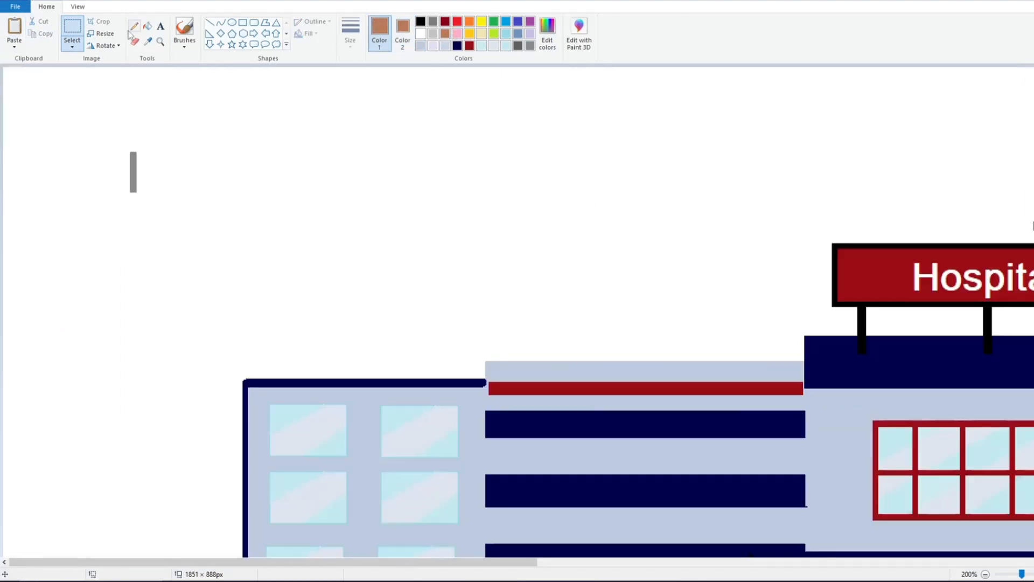
pyautogui.click(243, 22)
pyautogui.moveTo(127, 153)
pyautogui.mouseDown()
pyautogui.moveTo(135, 163)
pyautogui.moveTo(184, 164)
pyautogui.moveTo(184, 177)
pyautogui.mouseUp()
pyautogui.hotkey('ctrl', 'z')
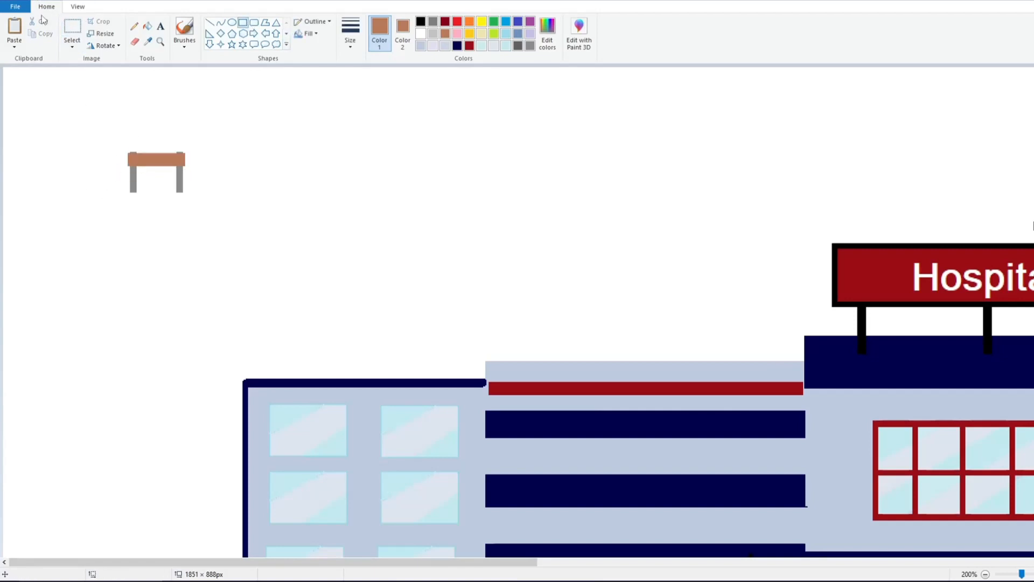
pyautogui.hotkey('ctrl', 'y')
pyautogui.click(72, 27)
pyautogui.moveTo(122, 188); pyautogui.dragTo(202, 204)
pyautogui.press('Delete')
pyautogui.hotkey('ctrl', 'z')
# - Set the background colour to white and delete the lower ends of the grey uprights beneath the boards
pyautogui.click(403, 32)
pyautogui.click(421, 33)
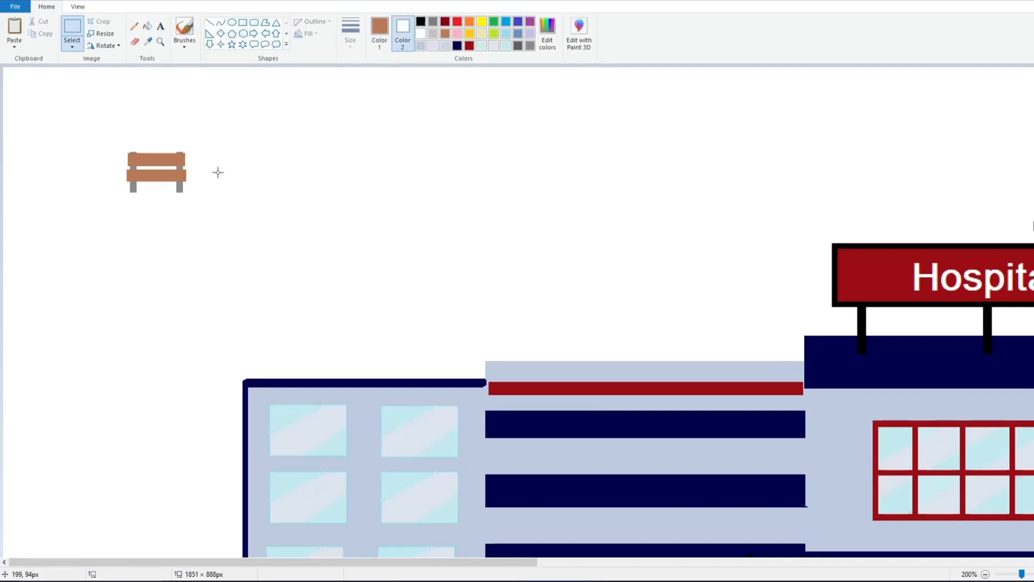
pyautogui.moveTo(122, 187); pyautogui.dragTo(191, 207)
pyautogui.press('Delete')
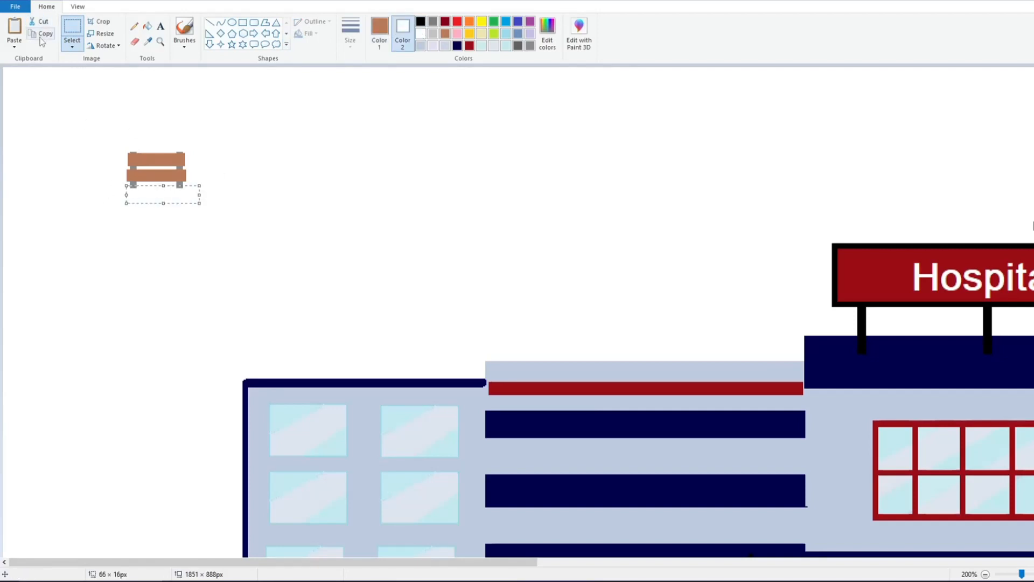
# - Draw a filled brown seat board about 49 × 10 px directly below the backrest boards
pyautogui.click(242, 22)
pyautogui.click(444, 34)
pyautogui.moveTo(128, 185); pyautogui.dragTo(187, 193)
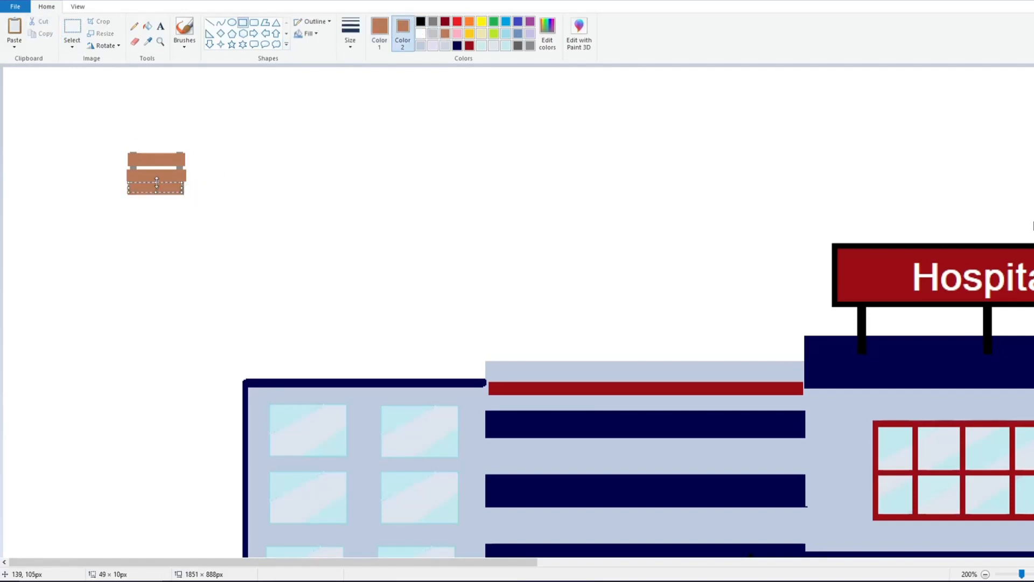
# - Widen the seat's front edge into a trapezoid with brown lines and erase the stray brown marks around the bench
pyautogui.click(210, 22)
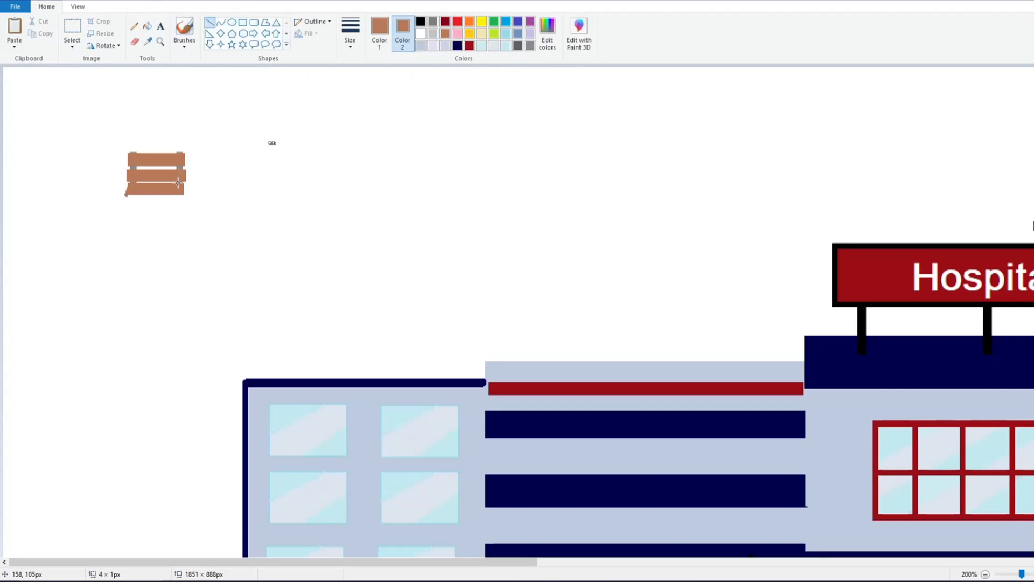
pyautogui.click(136, 204)
pyautogui.moveTo(126, 196); pyautogui.dragTo(169, 196)
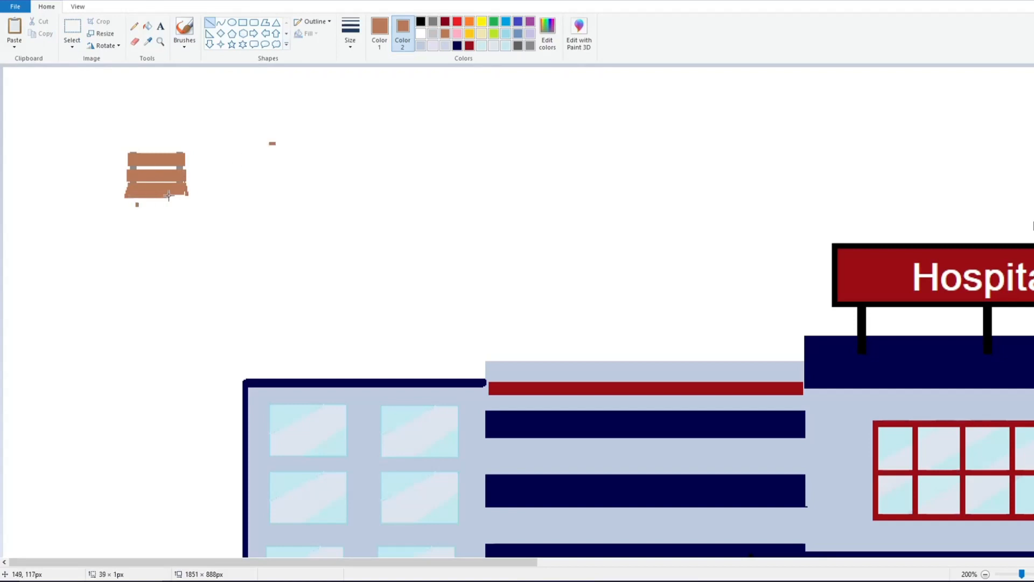
pyautogui.click(135, 42)
pyautogui.click(420, 33)
# - Draw two grey front legs about 17 px long and two thinner back legs about 8 px long under the seat
pyautogui.click(379, 33)
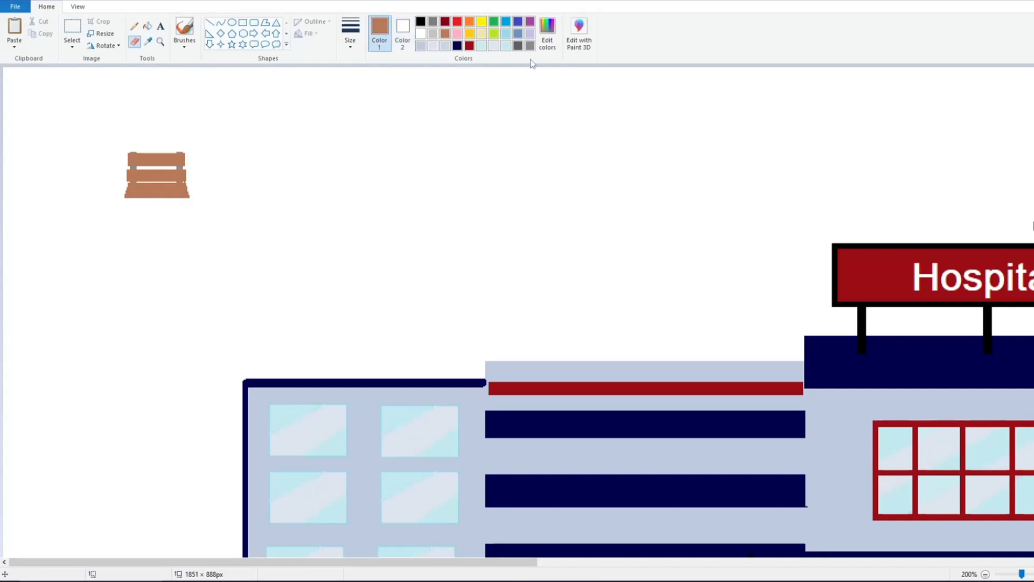
pyautogui.click(529, 45)
pyautogui.click(210, 23)
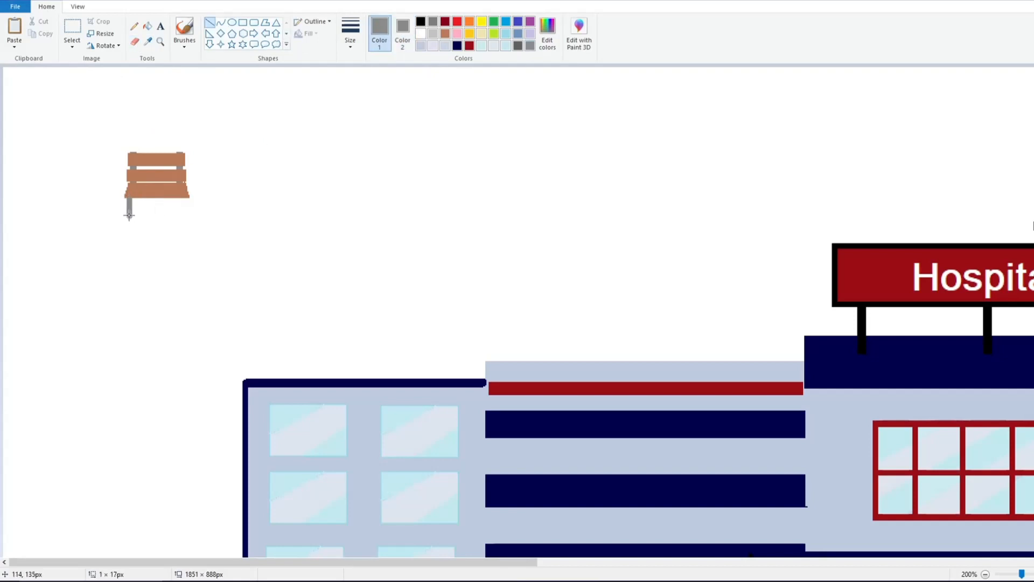
pyautogui.click(350, 36)
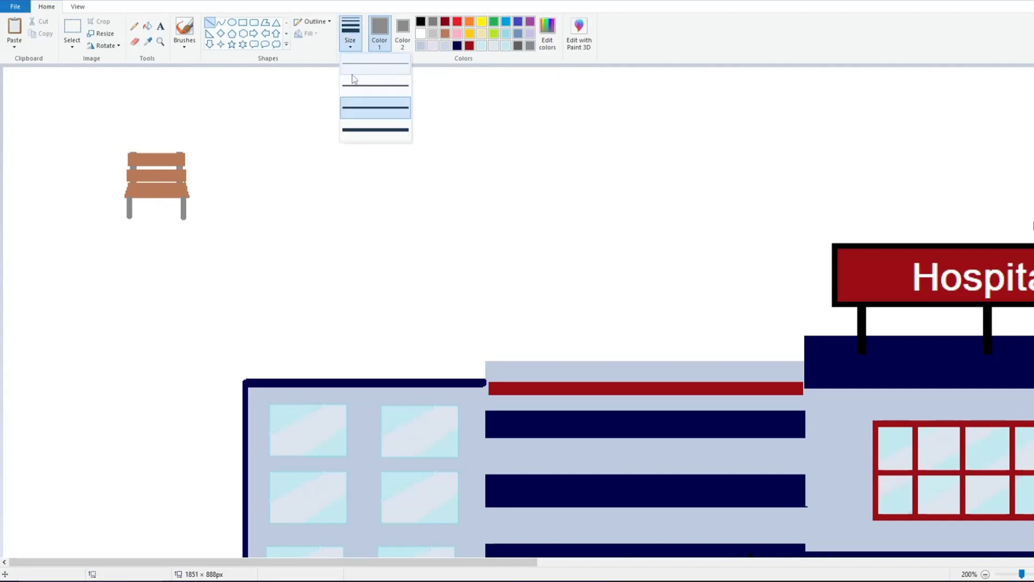
pyautogui.click(353, 84)
pyautogui.moveTo(139, 197); pyautogui.dragTo(139, 200)
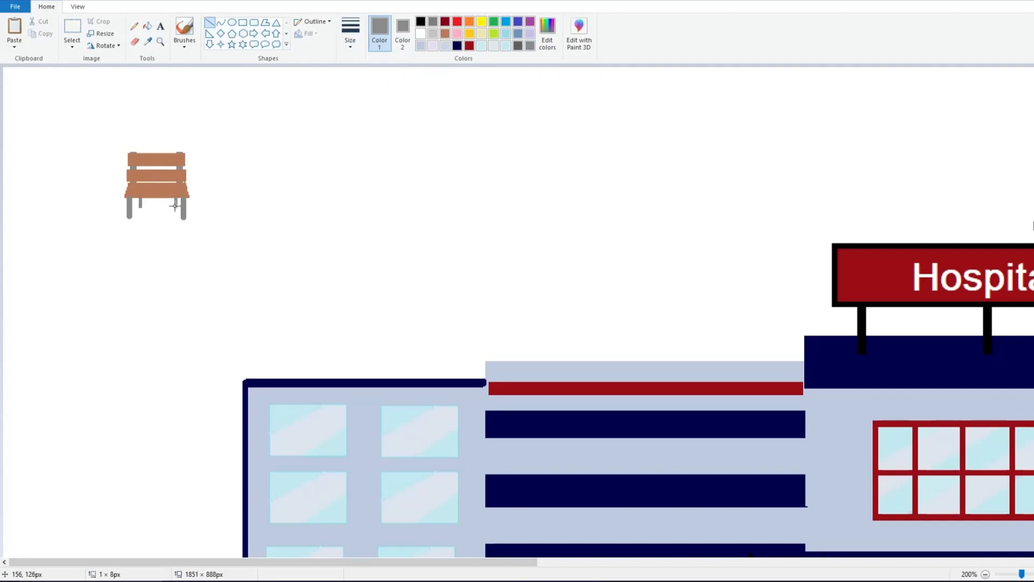
# - Cut the rounded tips off the bench's front legs by deleting a strip to a white background
pyautogui.click(72, 32)
pyautogui.click(402, 33)
pyautogui.click(421, 34)
pyautogui.moveTo(127, 216); pyautogui.dragTo(195, 231)
pyautogui.press('Delete')
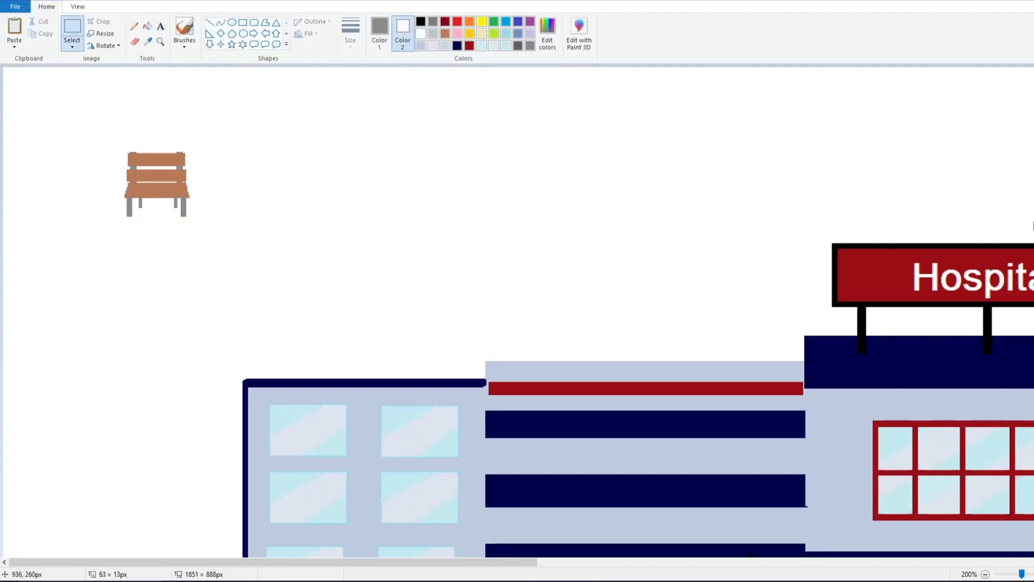
# - Select the finished bench and move it onto the left lawn between the first two lamp posts
pyautogui.click(985, 574)
pyautogui.click(72, 46)
pyautogui.click(104, 70)
pyautogui.moveTo(66, 101); pyautogui.dragTo(101, 147)
pyautogui.moveTo(73, 121); pyautogui.dragTo(128, 437)
# - Copy the bench and place three copies on the lawns, one more on the left and two on the right
pyautogui.hotkey('ctrl', 'c')
pyautogui.hotkey('ctrl', 'v')
pyautogui.moveTo(25, 94); pyautogui.dragTo(299, 443)
pyautogui.hotkey('ctrl', 'v')
pyautogui.hotkey('ctrl', 'v')
pyautogui.moveTo(30, 97); pyautogui.dragTo(714, 444)
pyautogui.click(259, 111)
pyautogui.click(505, 46)
pyautogui.click(148, 26)
pyautogui.click(194, 92)
pyautogui.hotkey('ctrl', 'z')
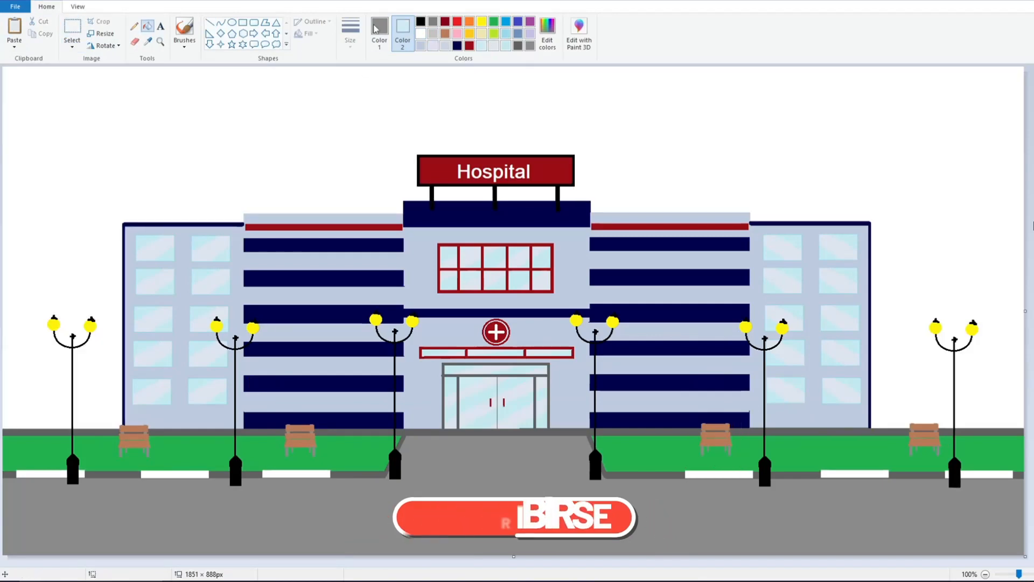